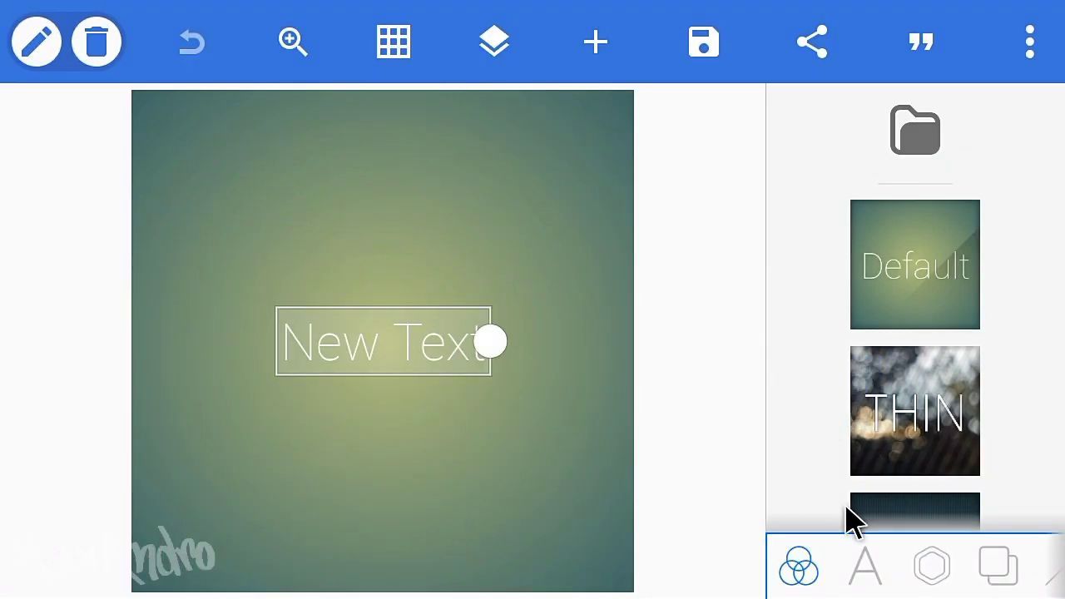
Replace the placeholder text with MAX and ANDRO on two separate lines
{"action": "left_click", "coordinate": [865, 574]}
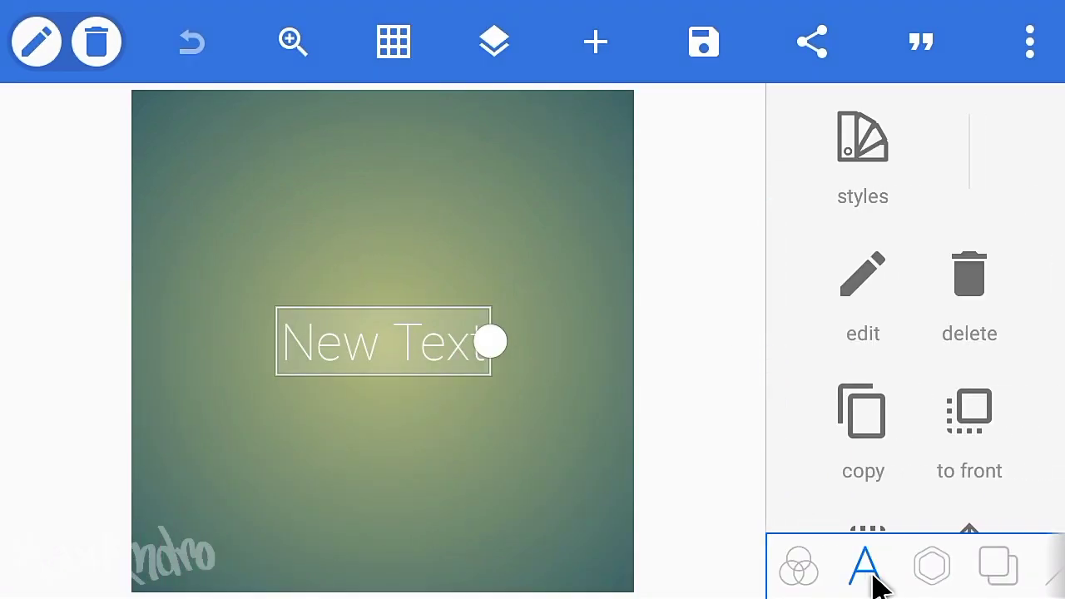
{"action": "left_click", "coordinate": [874, 288]}
{"action": "left_click", "coordinate": [605, 241]}
{"action": "key", "text": "BackSpace"}
{"action": "key", "text": "BackSpace"}
{"action": "key", "text": "BackSpace"}
{"action": "key", "text": "BackSpace"}
{"action": "key", "text": "BackSpace"}
{"action": "key", "text": "BackSpace"}
{"action": "key", "text": "BackSpace"}
{"action": "key", "text": "BackSpace"}
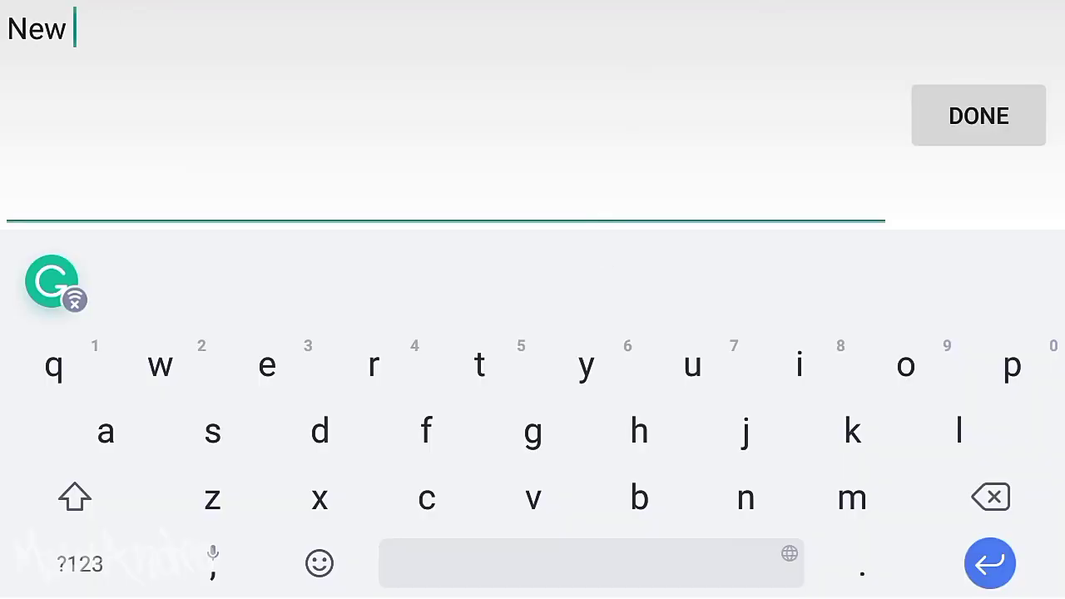
{"action": "type", "text": "MAX"}
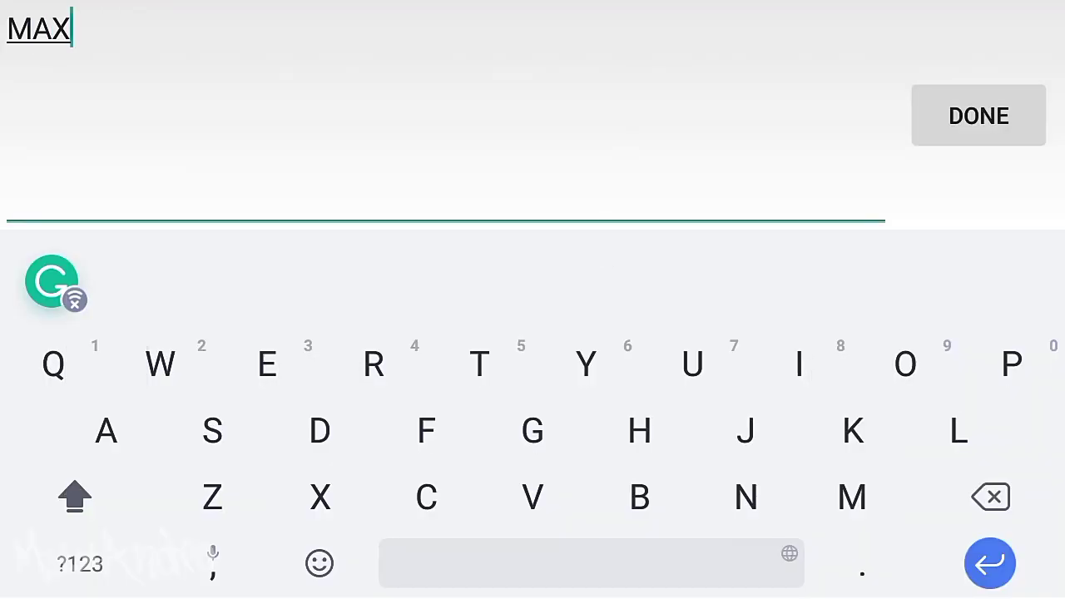
{"action": "key", "text": "Return"}
{"action": "type", "text": "ANDRO"}
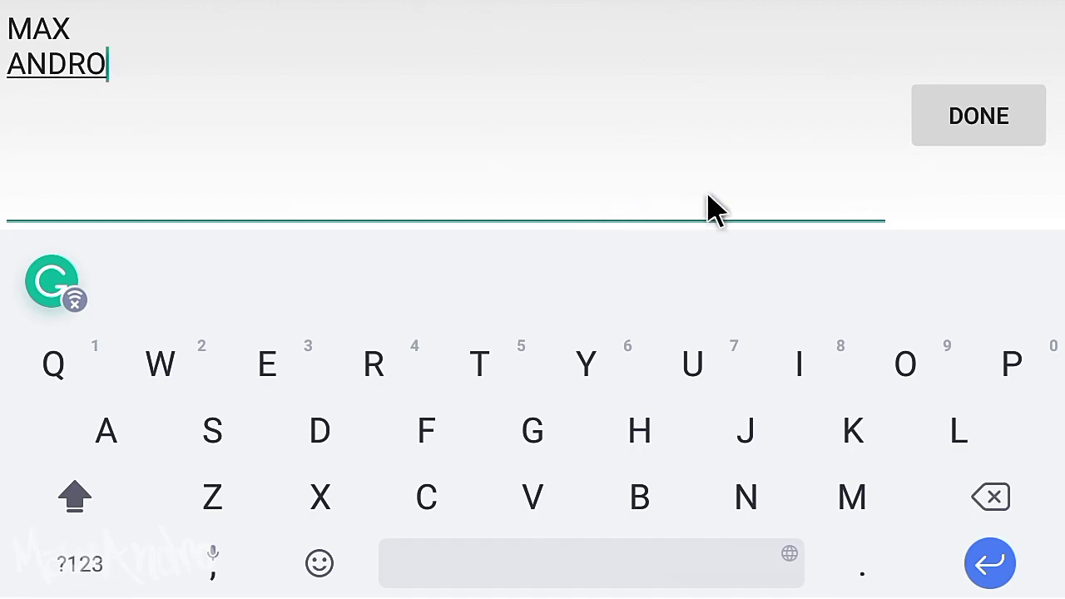
{"action": "left_click", "coordinate": [948, 138]}
{"action": "left_click", "coordinate": [810, 70]}
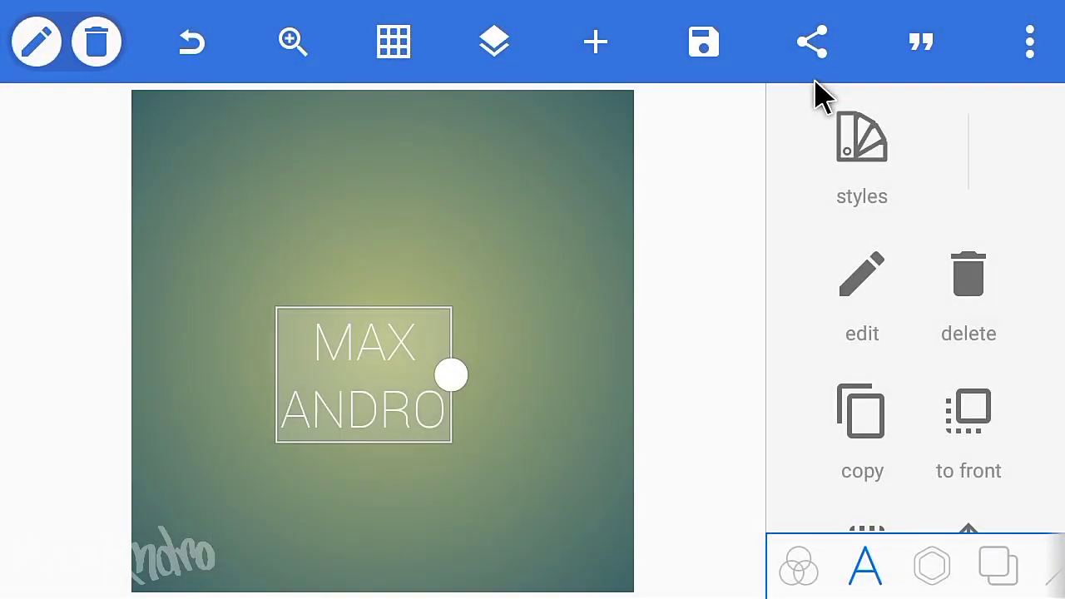
Search 'Uni' among the installed fonts and apply the UNIVERSITY font
{"action": "scroll", "coordinate": [924, 396], "scroll_direction": "down", "scroll_amount": 3}
{"action": "scroll", "coordinate": [925, 393], "scroll_direction": "down", "scroll_amount": 5}
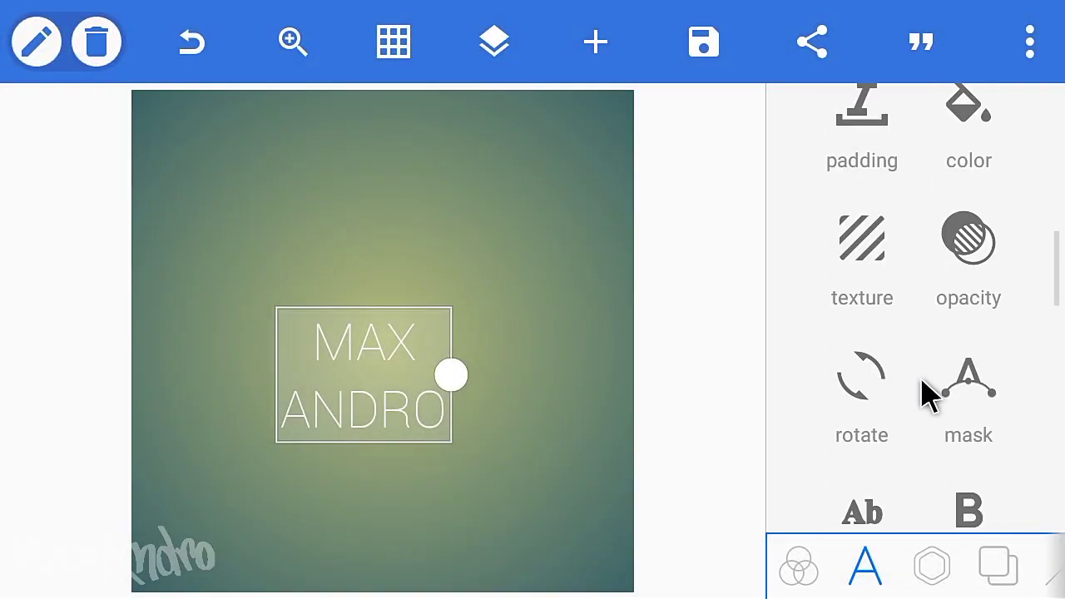
{"action": "left_click", "coordinate": [878, 416]}
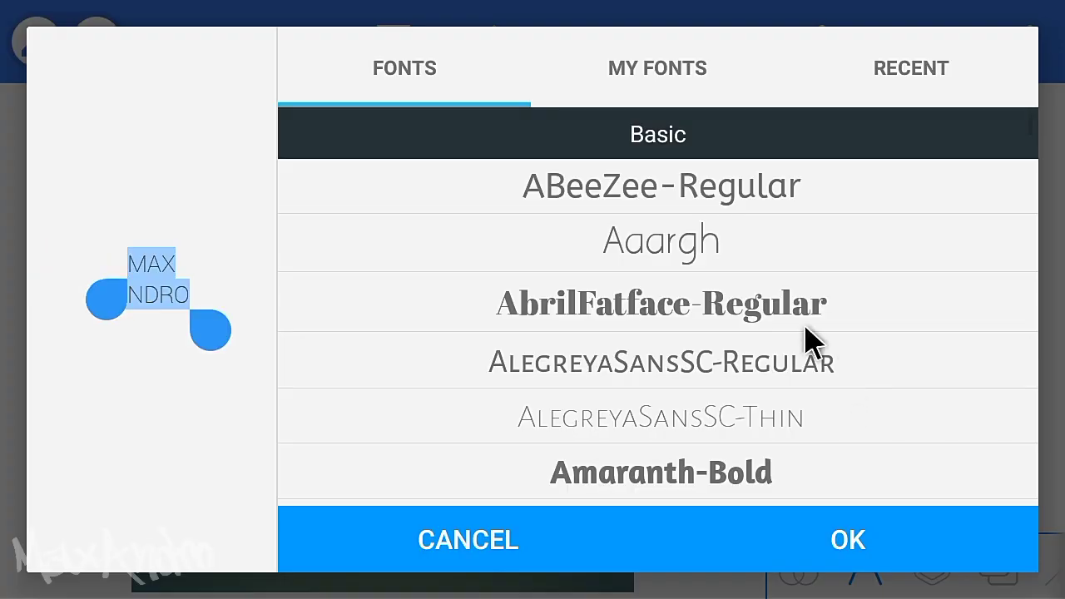
{"action": "left_click", "coordinate": [642, 83]}
{"action": "left_click", "coordinate": [611, 137]}
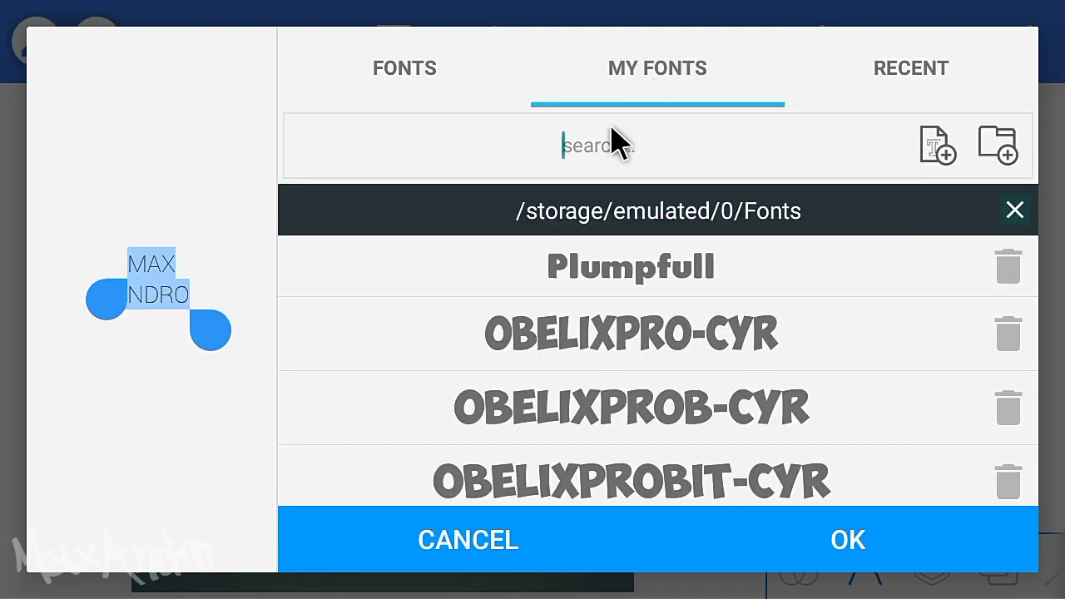
{"action": "type", "text": "Univ"}
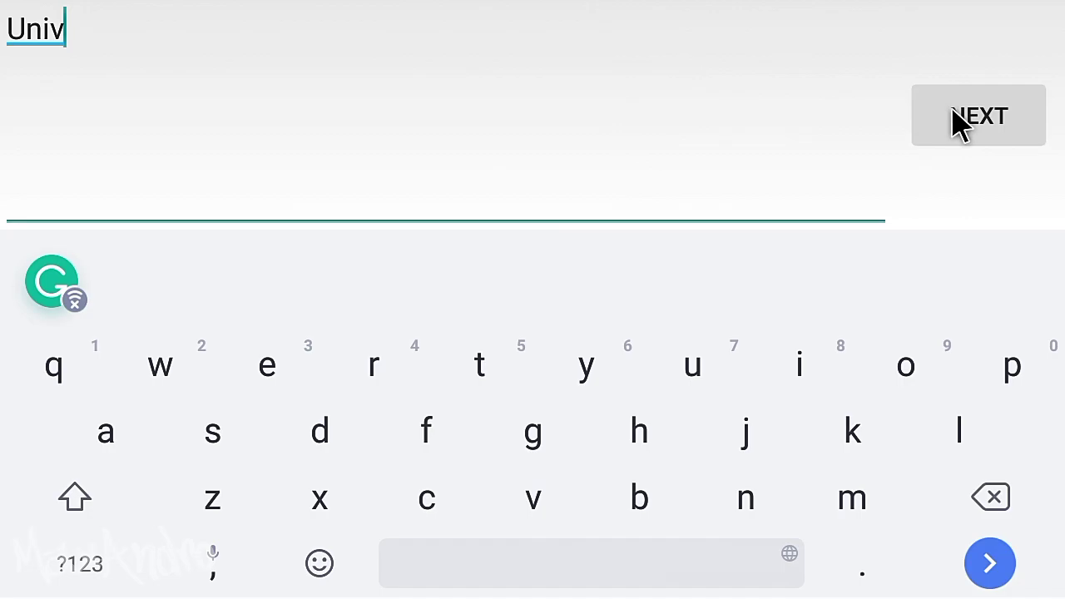
{"action": "left_click", "coordinate": [957, 121]}
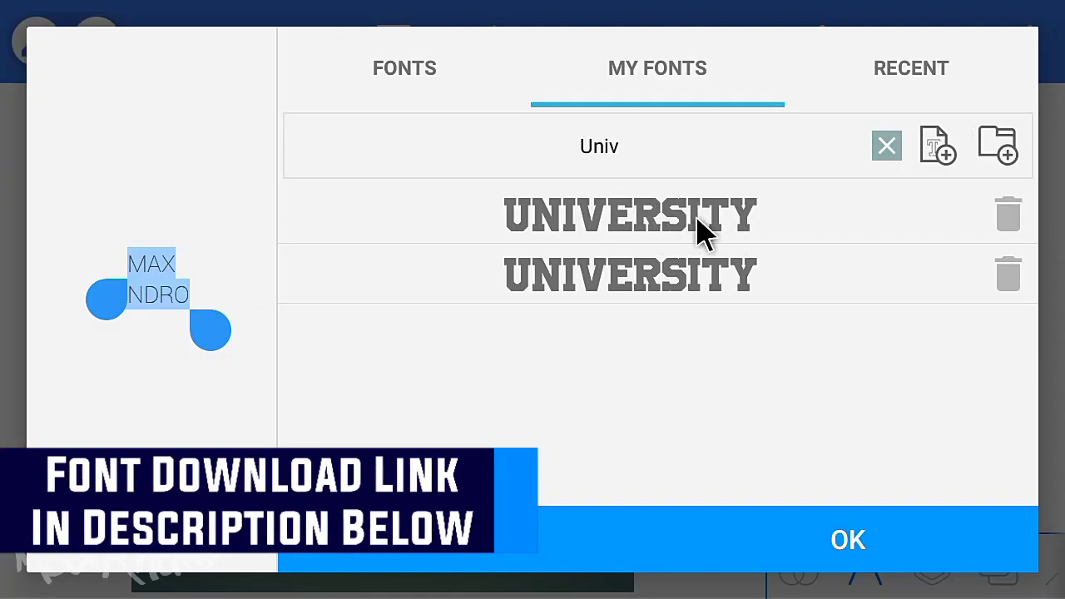
{"action": "left_click", "coordinate": [687, 236]}
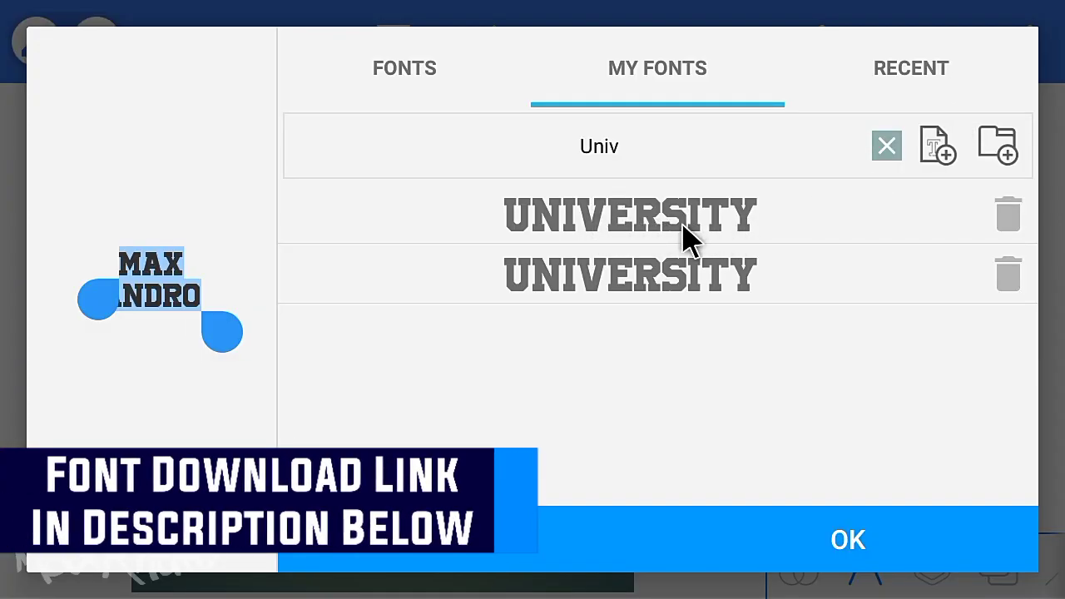
{"action": "left_click", "coordinate": [836, 542]}
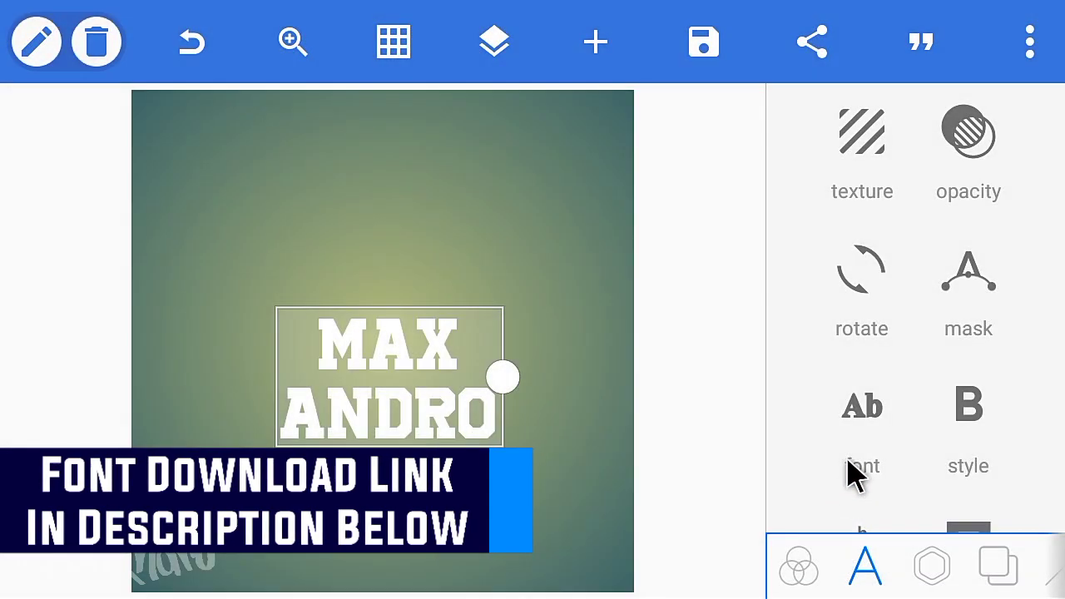
Turn on oblique 3D text with depth 4 and a 320° angle
{"action": "left_click_drag", "start_coordinate": [846, 475], "coordinate": [911, 352]}
{"action": "scroll", "coordinate": [909, 348], "scroll_direction": "down", "scroll_amount": 6}
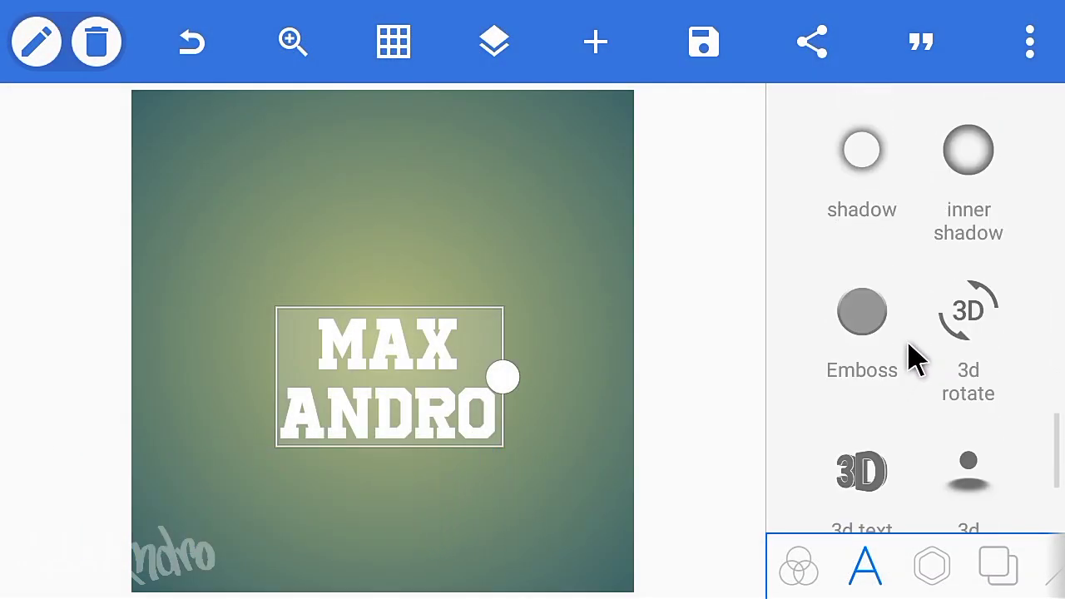
{"action": "left_click", "coordinate": [862, 296]}
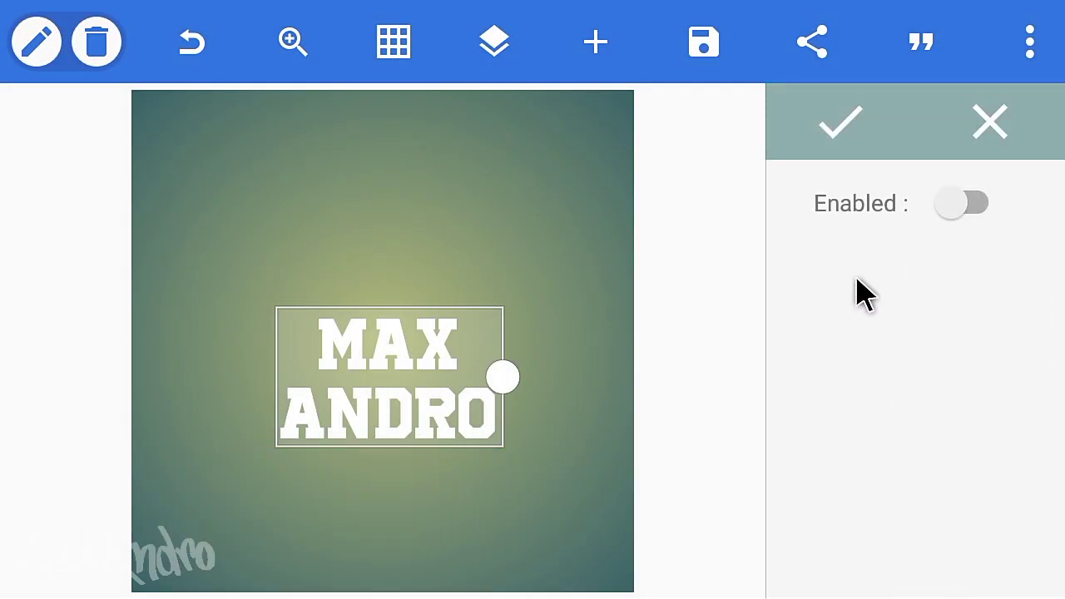
{"action": "left_click", "coordinate": [958, 218]}
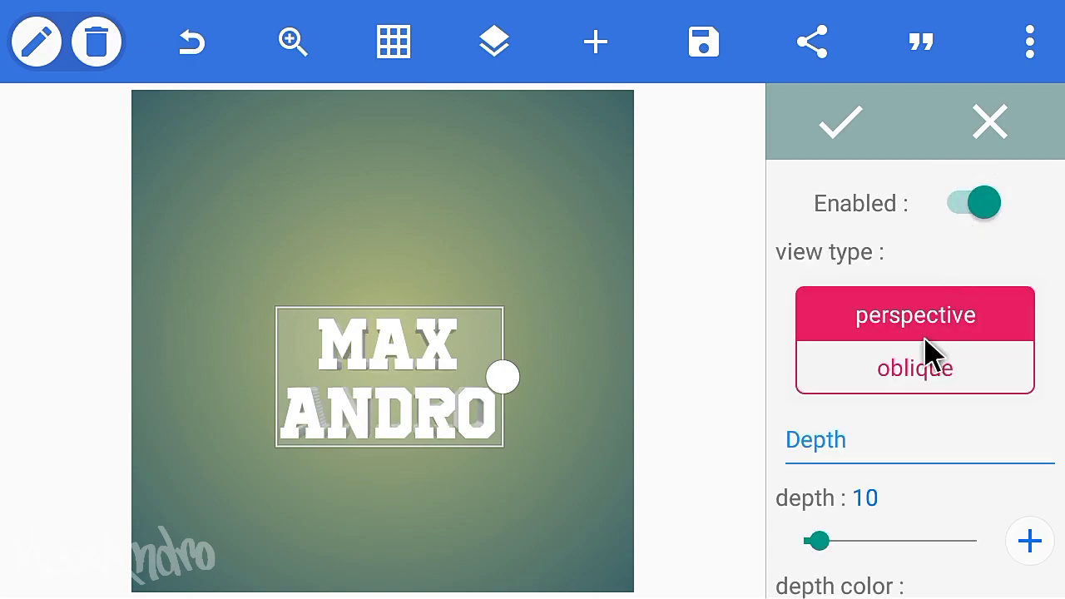
{"action": "left_click", "coordinate": [914, 376]}
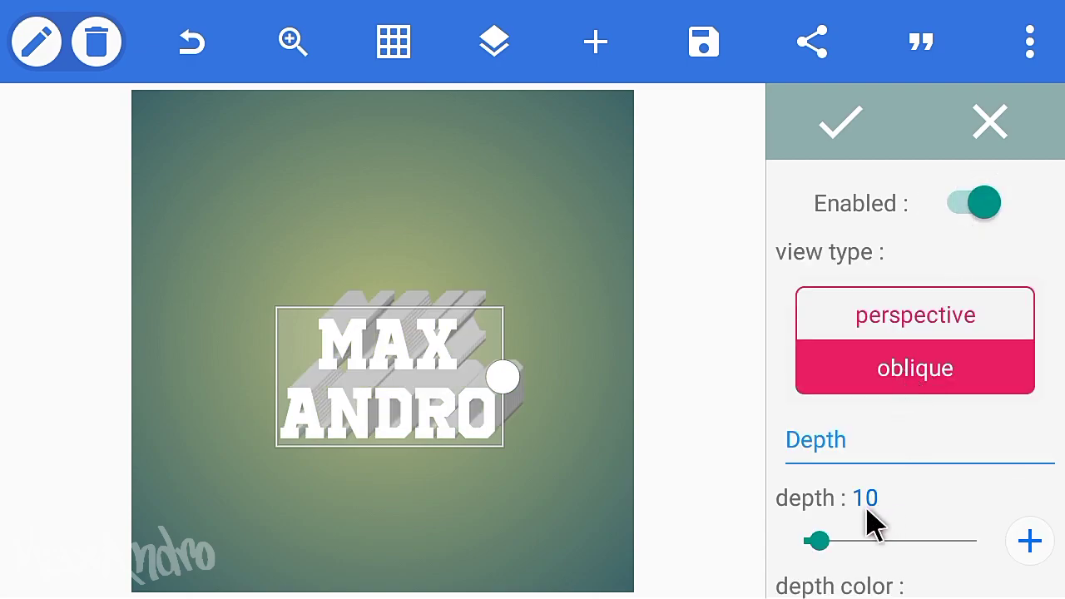
{"action": "left_click_drag", "start_coordinate": [820, 546], "coordinate": [811, 547]}
{"action": "scroll", "coordinate": [881, 487], "scroll_direction": "down", "scroll_amount": 3}
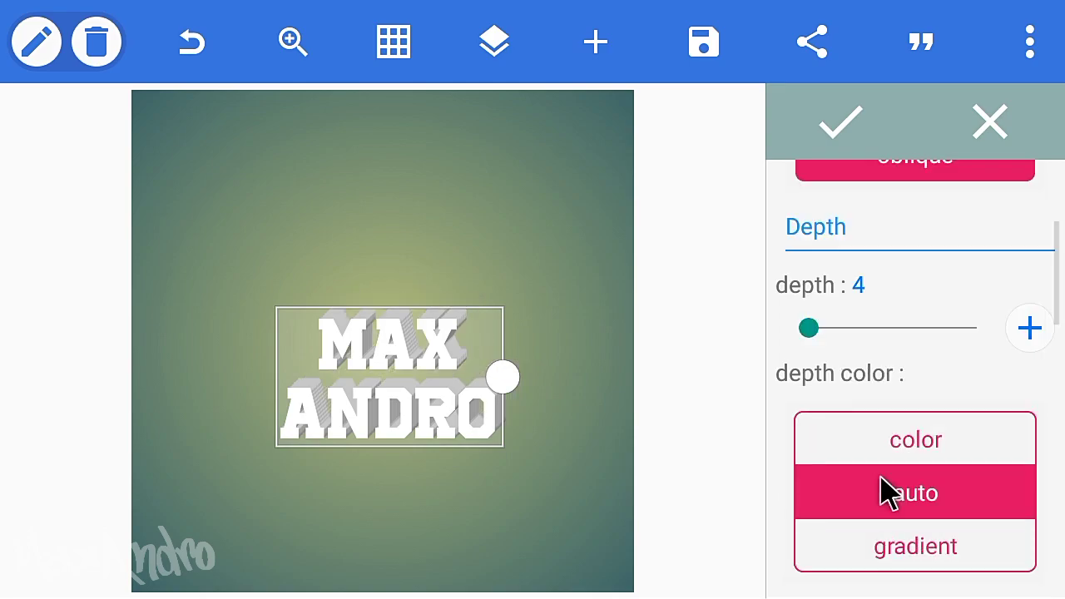
{"action": "scroll", "coordinate": [875, 372], "scroll_direction": "down", "scroll_amount": 3}
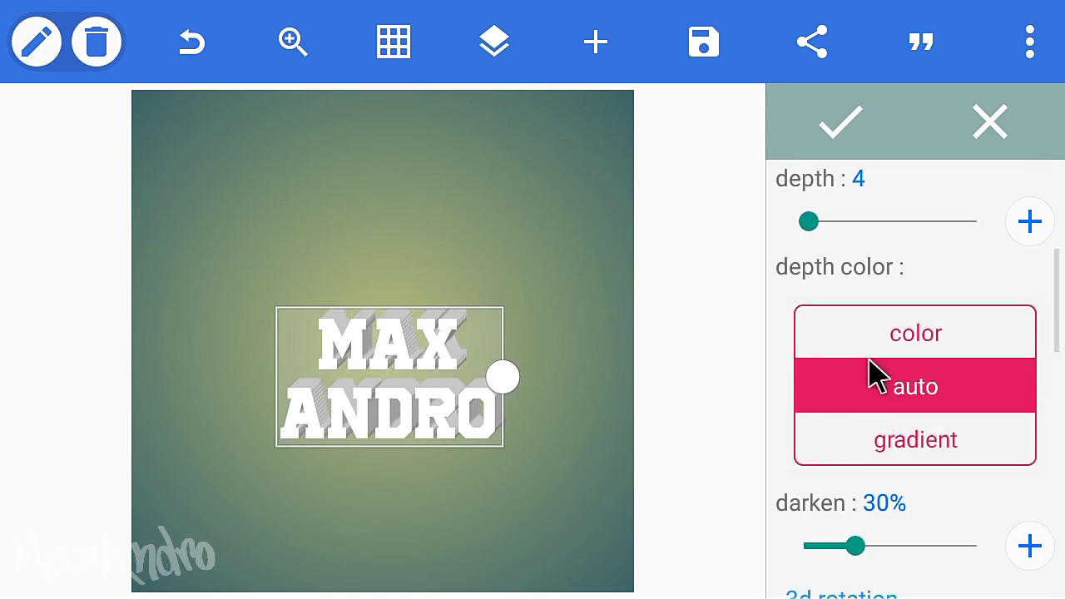
{"action": "scroll", "coordinate": [875, 372], "scroll_direction": "down", "scroll_amount": 3}
{"action": "left_click_drag", "start_coordinate": [974, 428], "coordinate": [955, 475]}
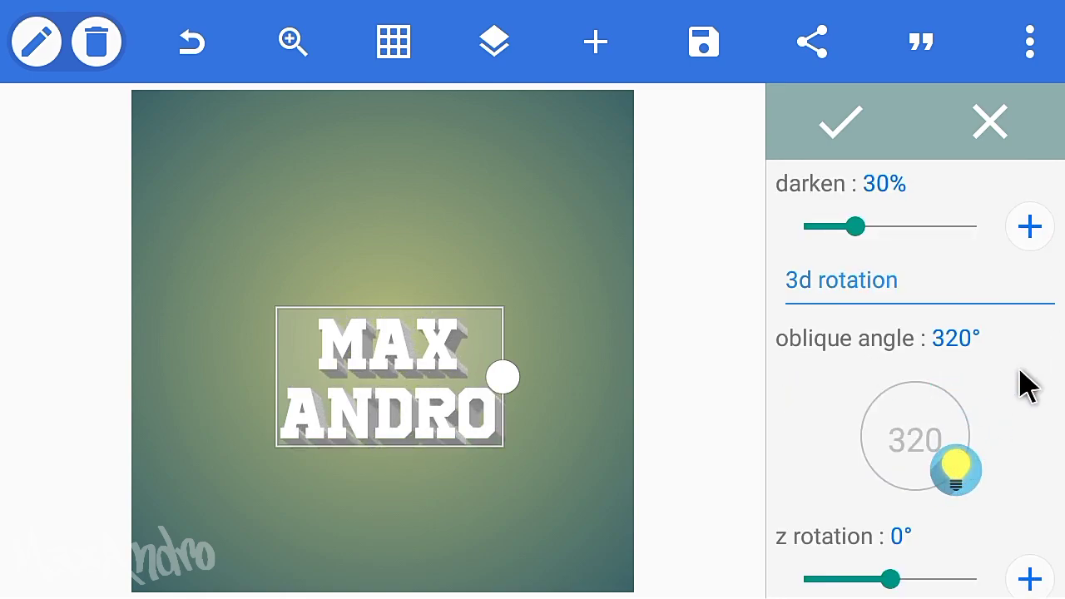
{"action": "left_click", "coordinate": [843, 126]}
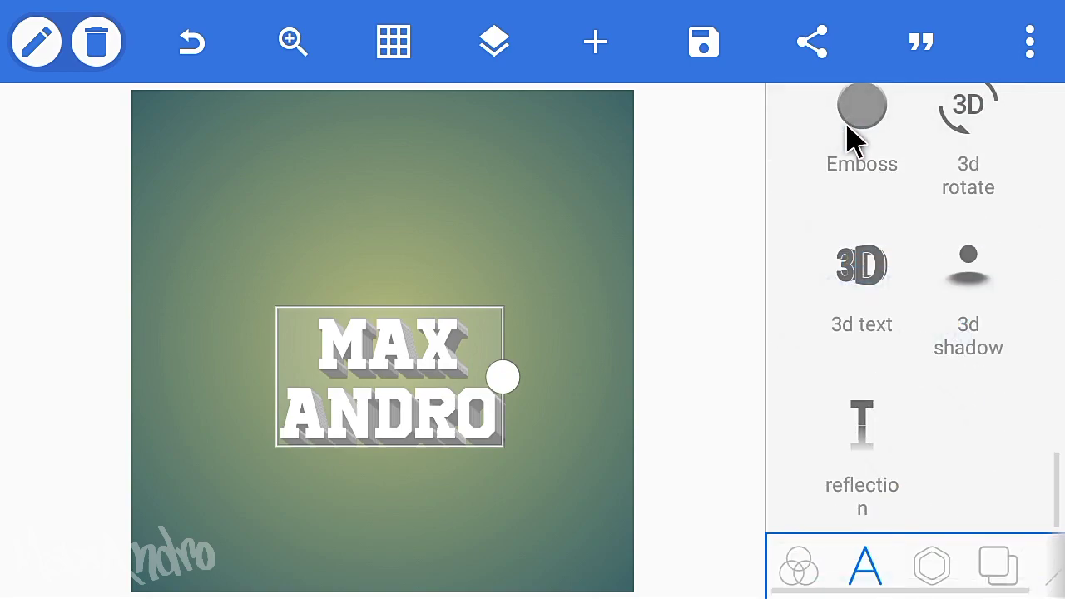
Turn on the text outline and give it a light blue colour
{"action": "scroll", "coordinate": [928, 279], "scroll_direction": "up", "scroll_amount": 3}
{"action": "scroll", "coordinate": [925, 287], "scroll_direction": "up", "scroll_amount": 3}
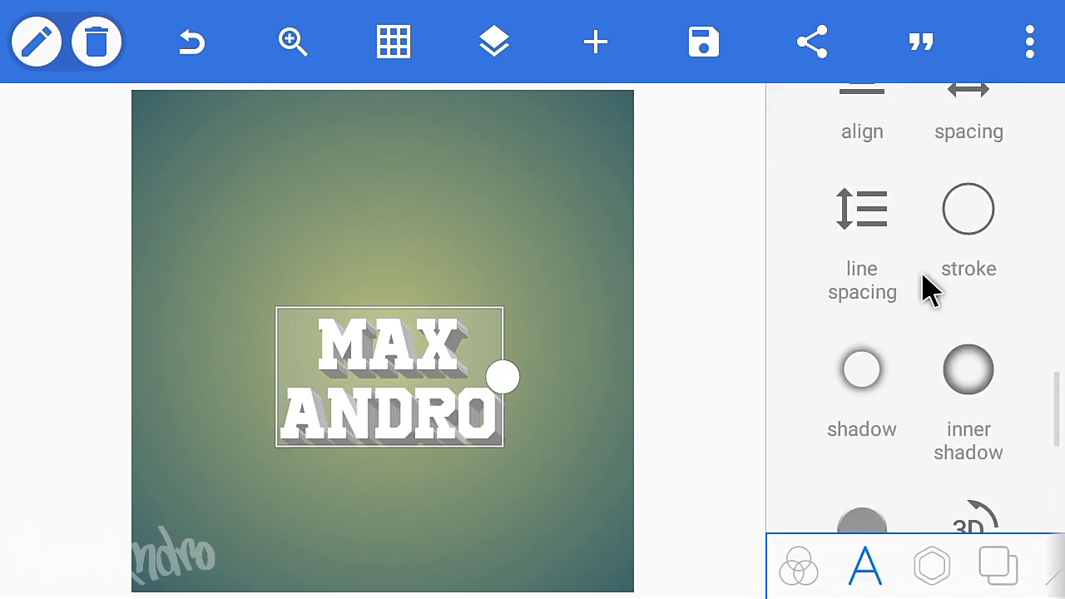
{"action": "left_click", "coordinate": [970, 239]}
{"action": "left_click", "coordinate": [970, 204]}
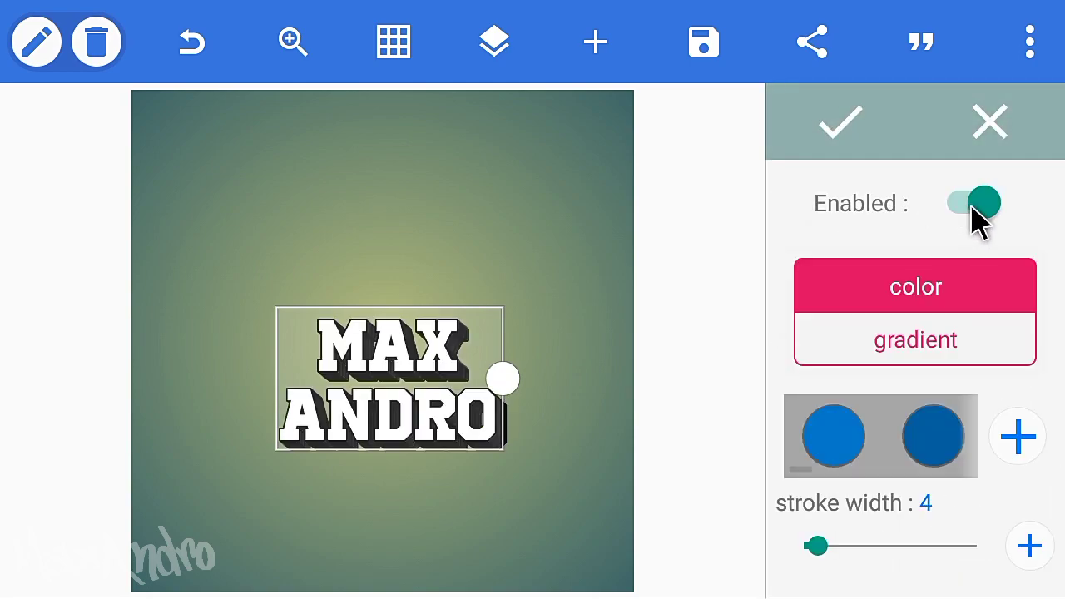
{"action": "left_click_drag", "start_coordinate": [932, 447], "coordinate": [835, 446]}
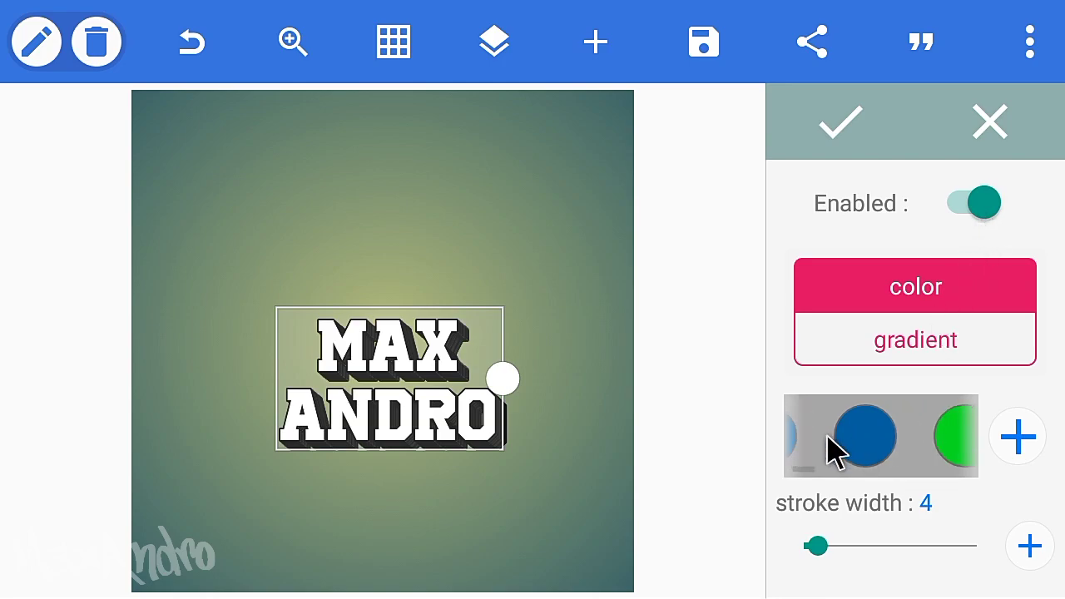
{"action": "mouse_move", "coordinate": [940, 450]}
{"action": "left_mouse_down"}
{"action": "mouse_move", "coordinate": [821, 447]}
{"action": "mouse_move", "coordinate": [956, 447]}
{"action": "left_mouse_up"}
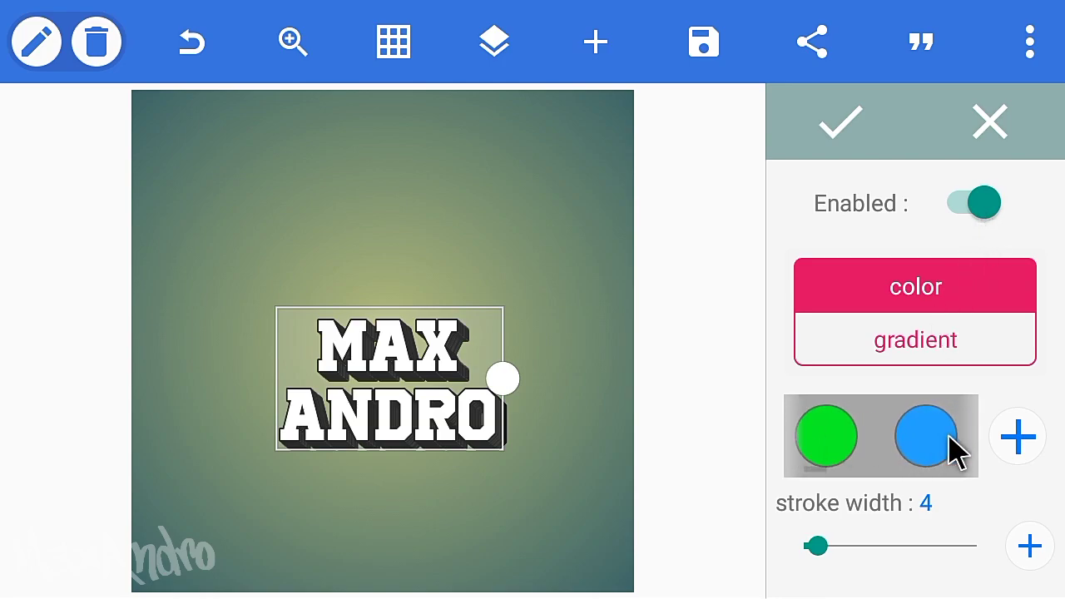
{"action": "left_click", "coordinate": [948, 450]}
Adjust the outline colour to a deep, fully saturated blue #0079D7 and apply it
{"action": "left_click", "coordinate": [1003, 437]}
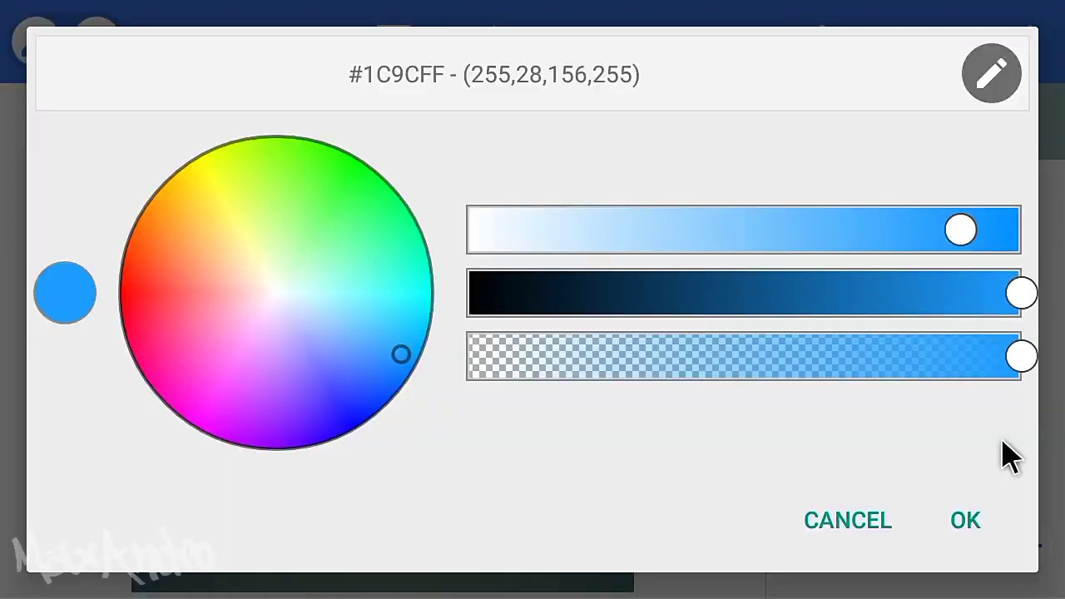
{"action": "left_click", "coordinate": [918, 308]}
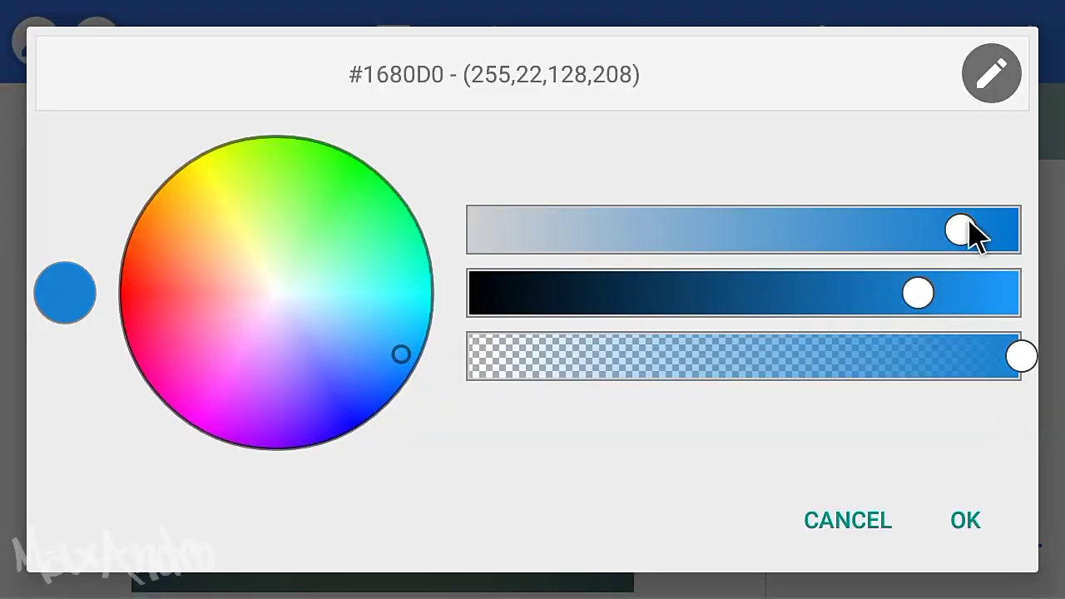
{"action": "left_click_drag", "start_coordinate": [969, 222], "coordinate": [1062, 217]}
{"action": "left_click", "coordinate": [934, 293]}
{"action": "left_click", "coordinate": [965, 541]}
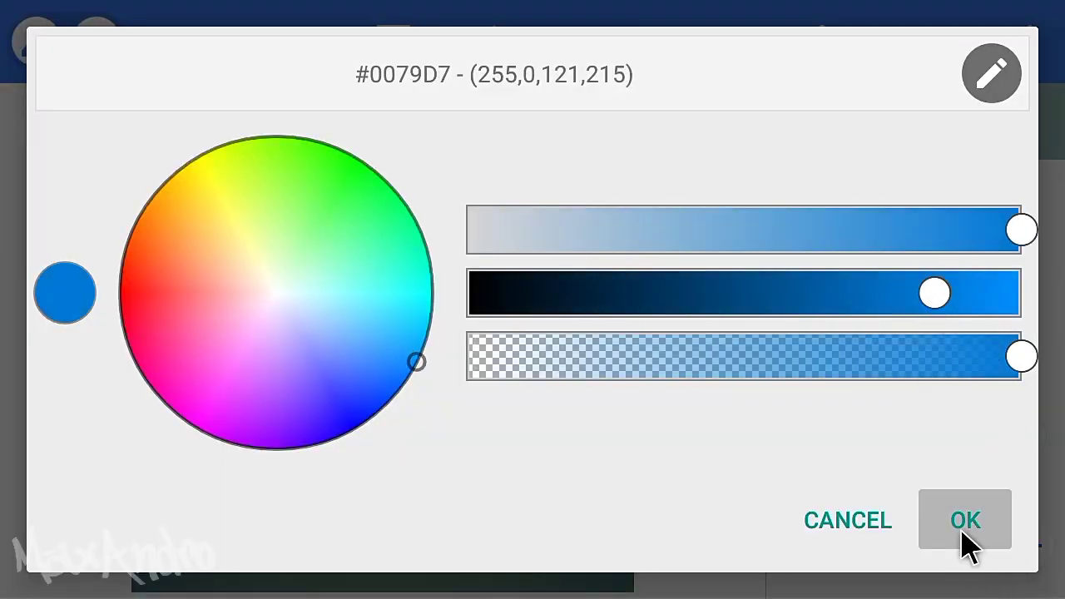
{"action": "left_click", "coordinate": [854, 143]}
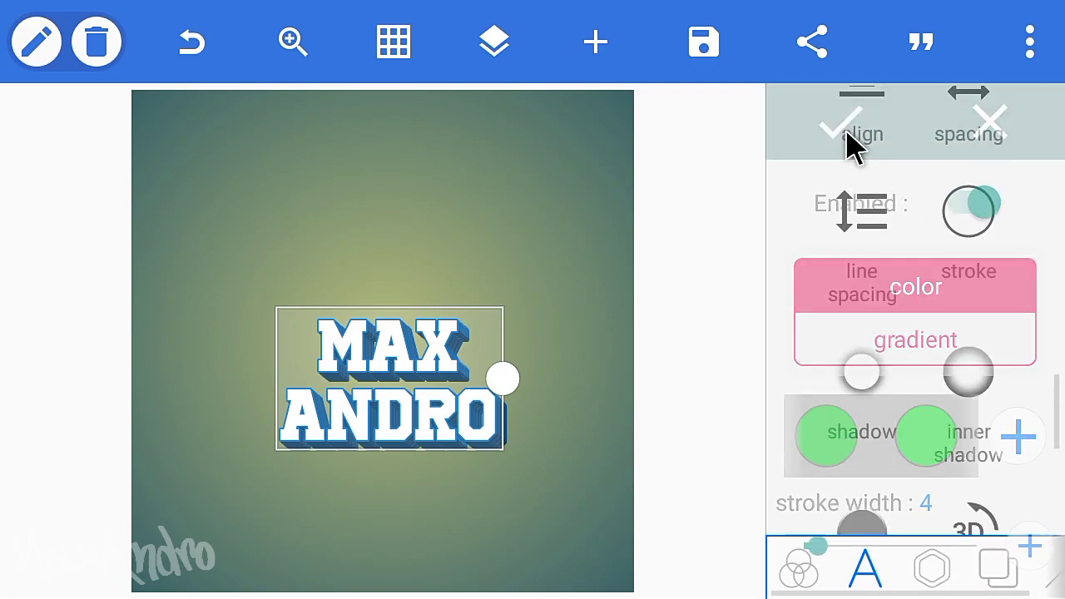
Set the MAX ANDRO text size to 92
{"action": "scroll", "coordinate": [951, 400], "scroll_direction": "down", "scroll_amount": 5}
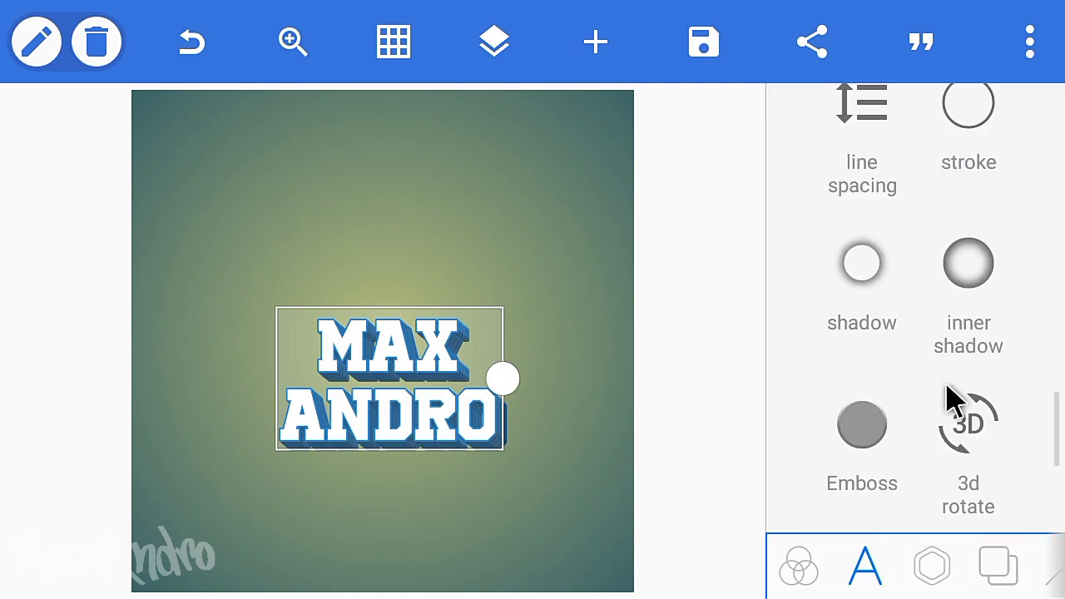
{"action": "left_click", "coordinate": [949, 224]}
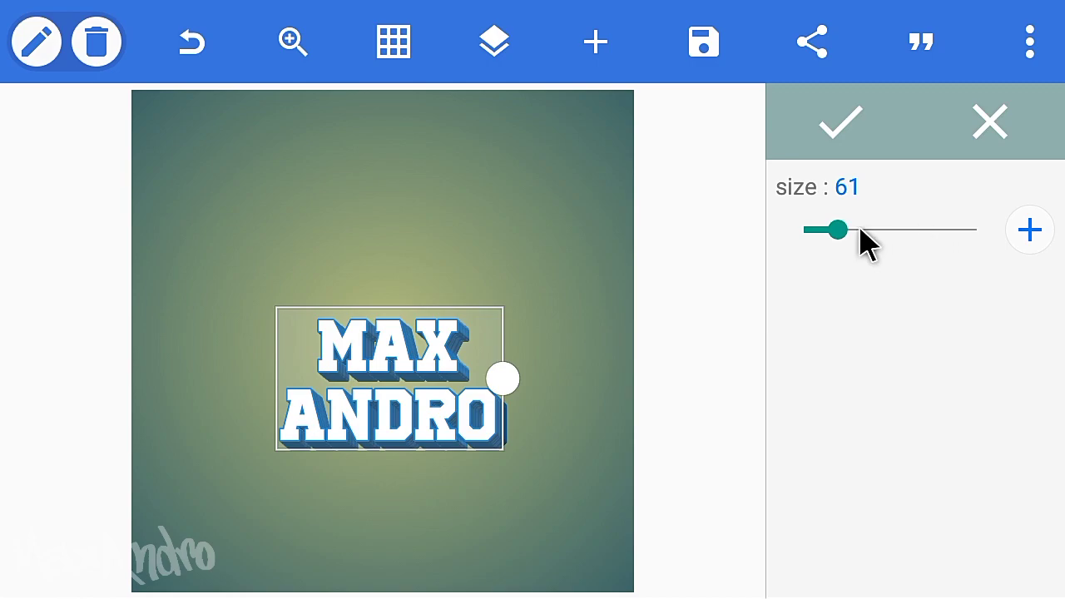
{"action": "mouse_move", "coordinate": [859, 230]}
{"action": "left_mouse_down"}
{"action": "mouse_move", "coordinate": [870, 237]}
{"action": "mouse_move", "coordinate": [852, 237]}
{"action": "left_mouse_up"}
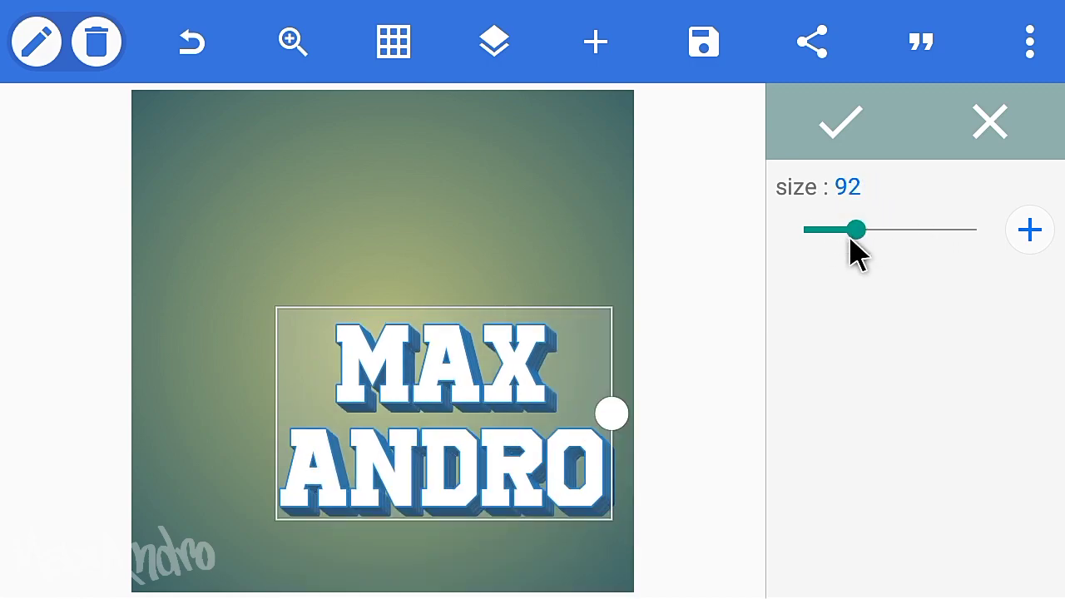
{"action": "left_click_drag", "start_coordinate": [502, 412], "coordinate": [472, 374]}
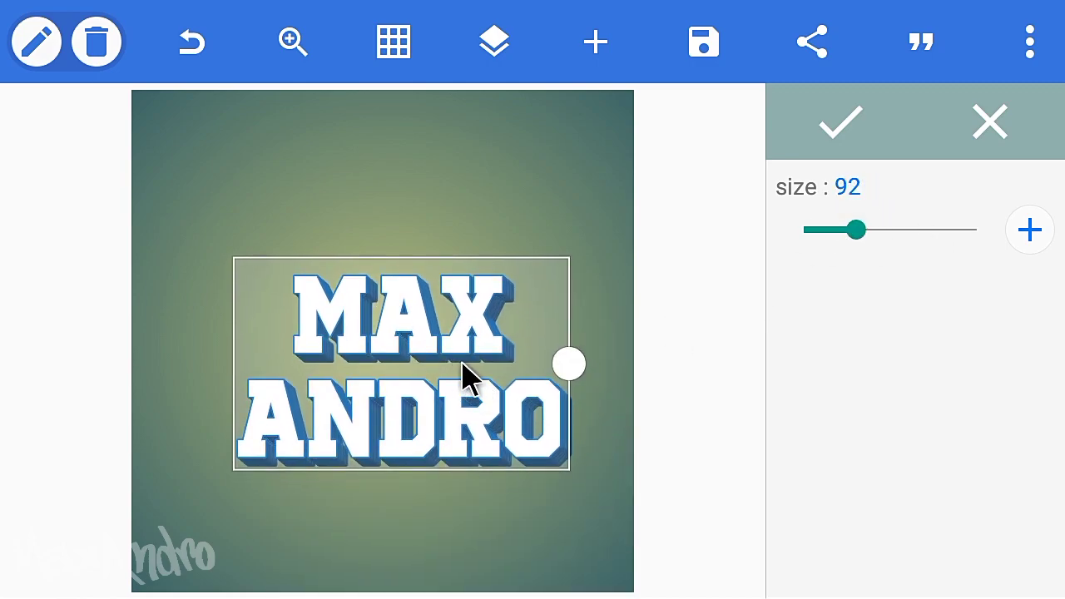
{"action": "left_click", "coordinate": [849, 155]}
Thicken the outline to width 7 and tighten the line spacing to -19
{"action": "scroll", "coordinate": [909, 387], "scroll_direction": "down", "scroll_amount": 4}
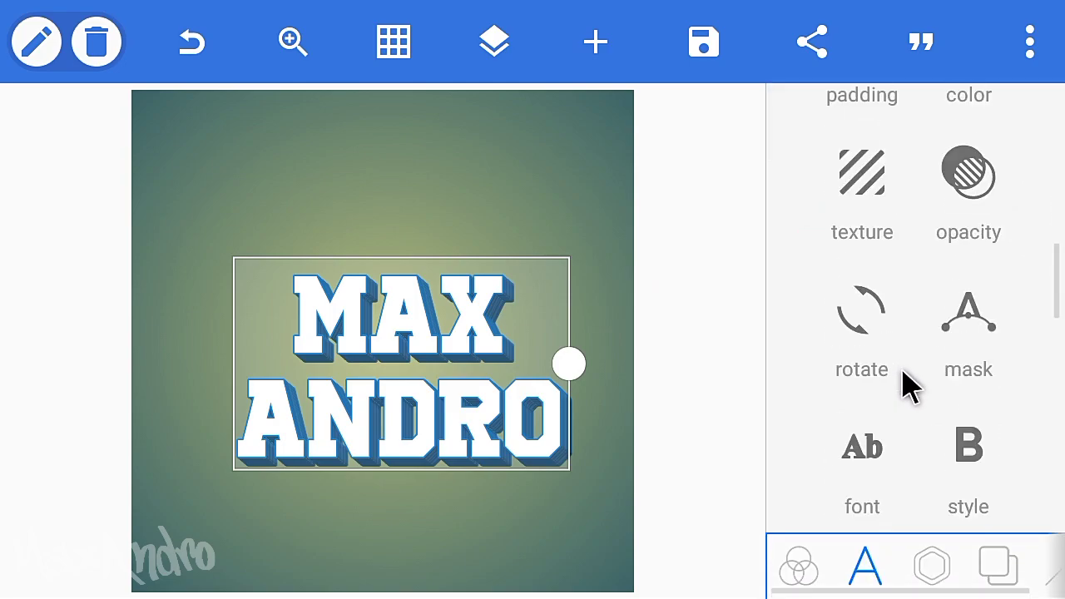
{"action": "scroll", "coordinate": [907, 382], "scroll_direction": "down", "scroll_amount": 6}
{"action": "left_click", "coordinate": [991, 366]}
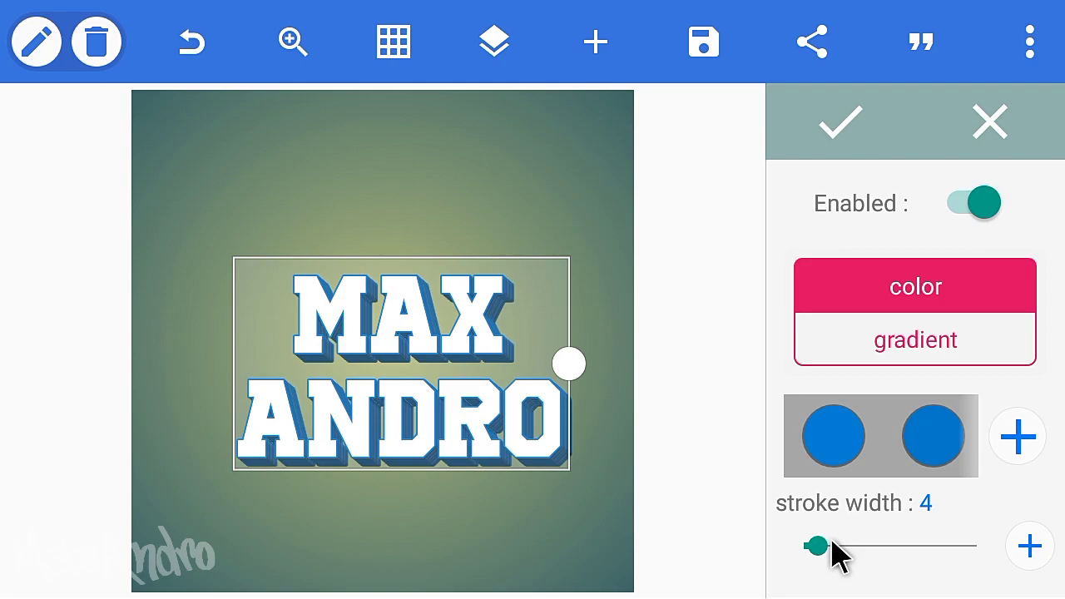
{"action": "left_click_drag", "start_coordinate": [831, 546], "coordinate": [837, 553]}
{"action": "left_click", "coordinate": [842, 150]}
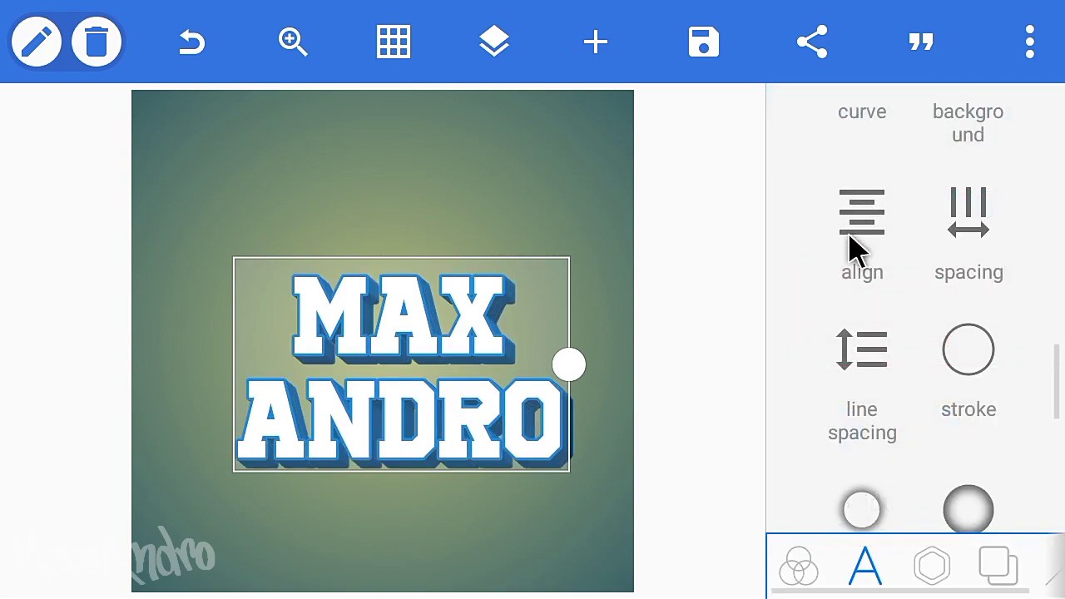
{"action": "left_click", "coordinate": [863, 366]}
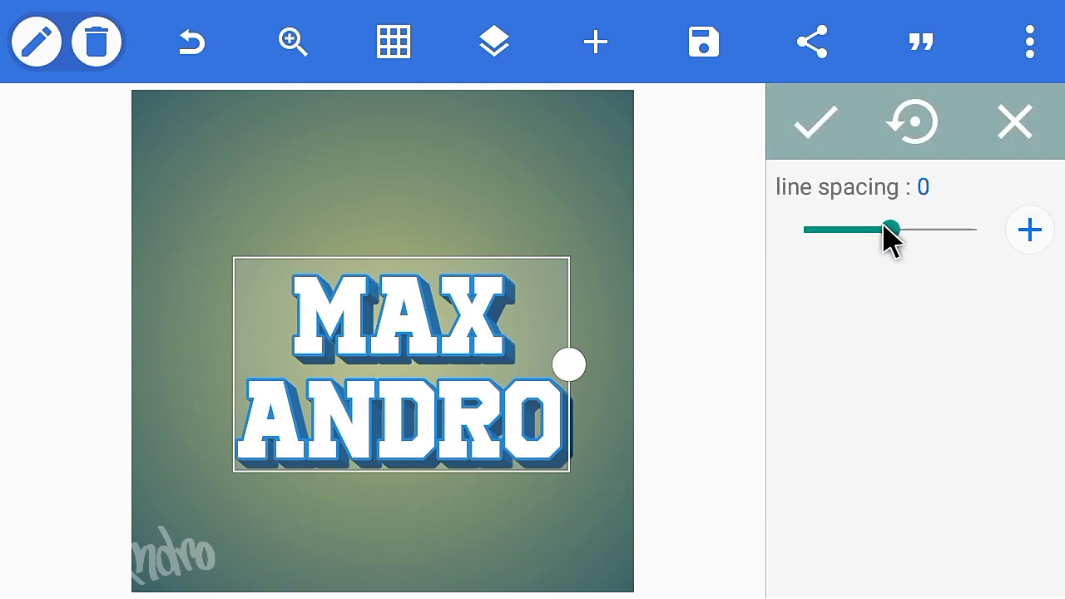
{"action": "left_click_drag", "start_coordinate": [889, 236], "coordinate": [873, 241]}
Confirm the -19 line spacing and make the canvas background transparent
{"action": "left_click", "coordinate": [816, 123]}
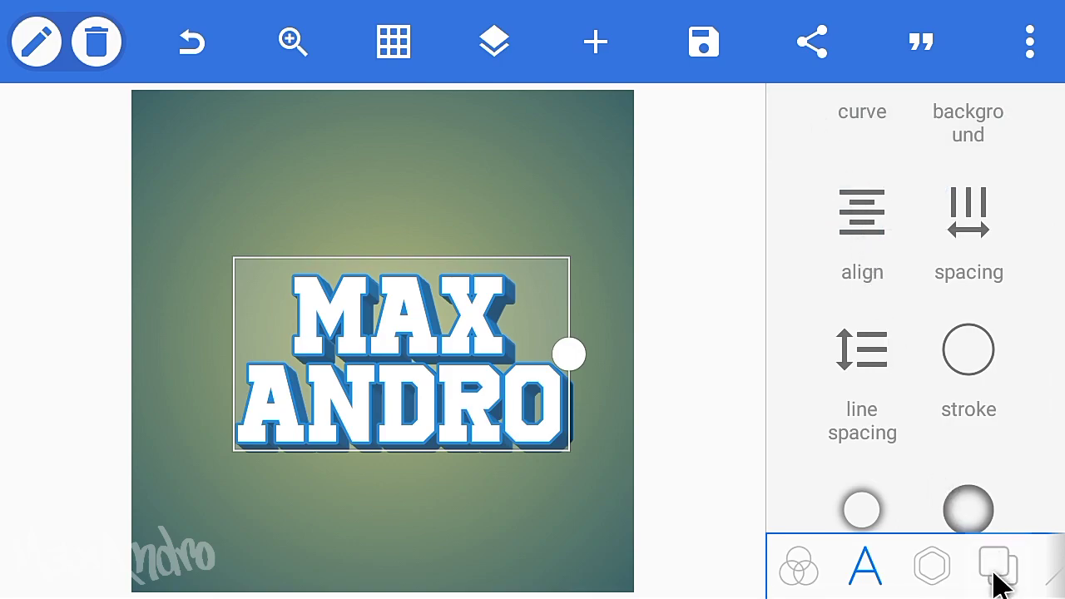
{"action": "left_click", "coordinate": [997, 570]}
{"action": "left_click", "coordinate": [968, 175]}
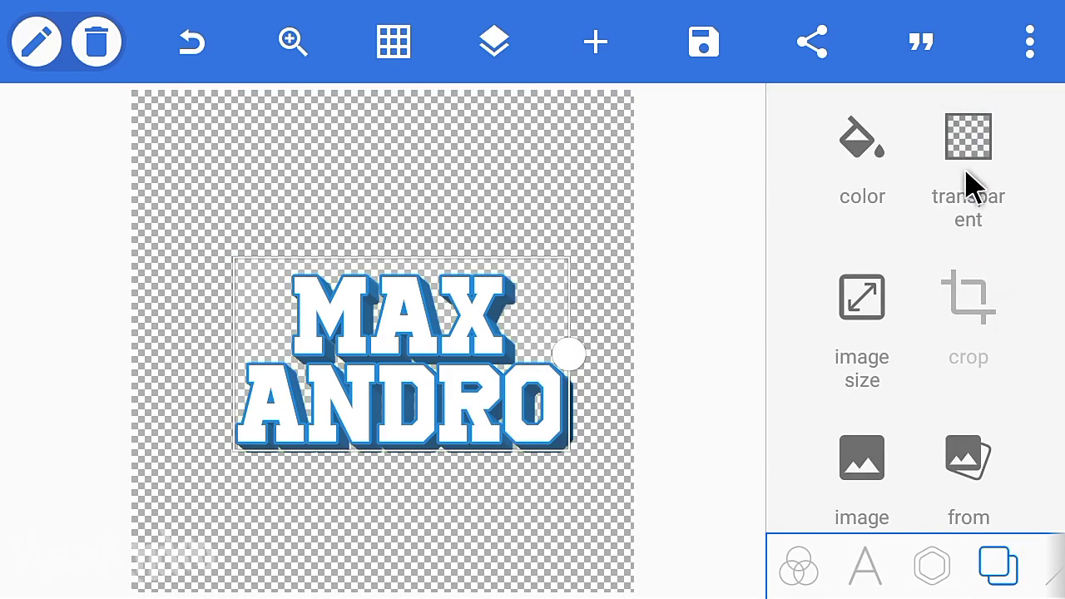
Export the logo as a PNG image to the gallery
{"action": "left_click", "coordinate": [681, 44]}
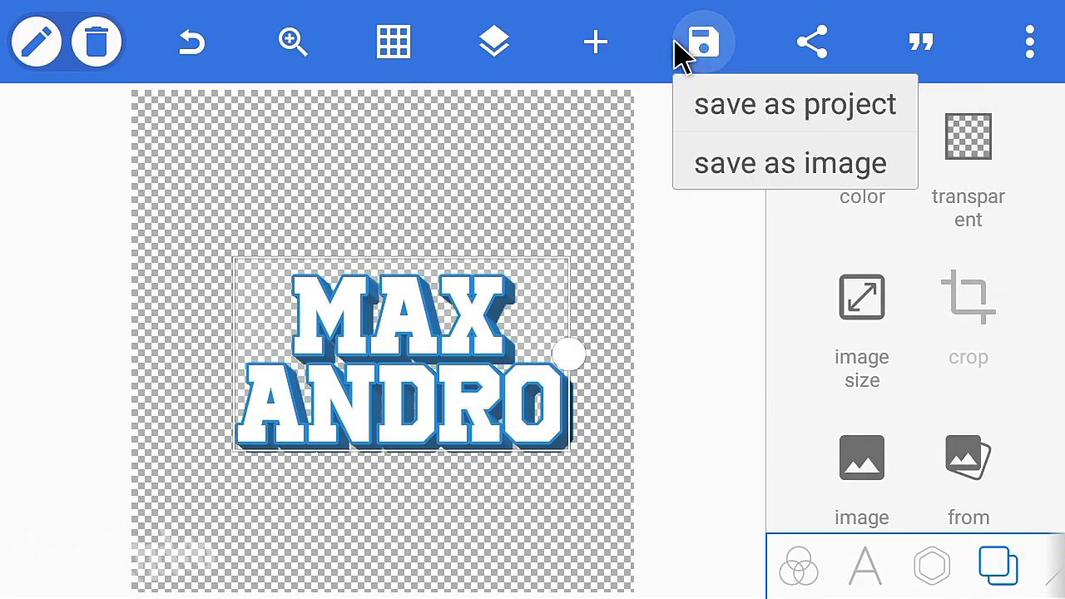
{"action": "left_click", "coordinate": [732, 167]}
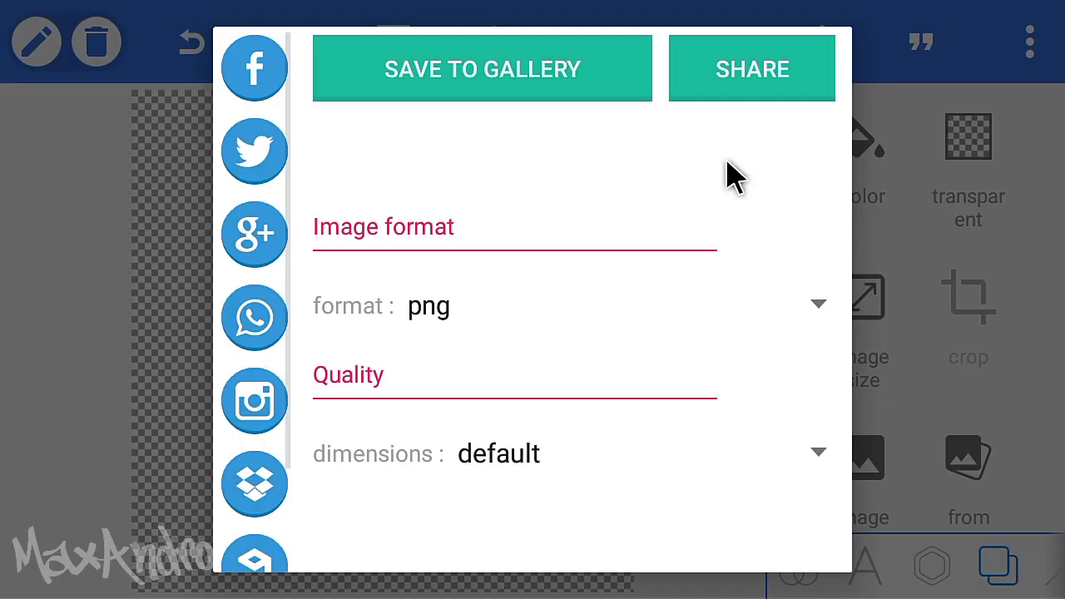
{"action": "left_click", "coordinate": [491, 81]}
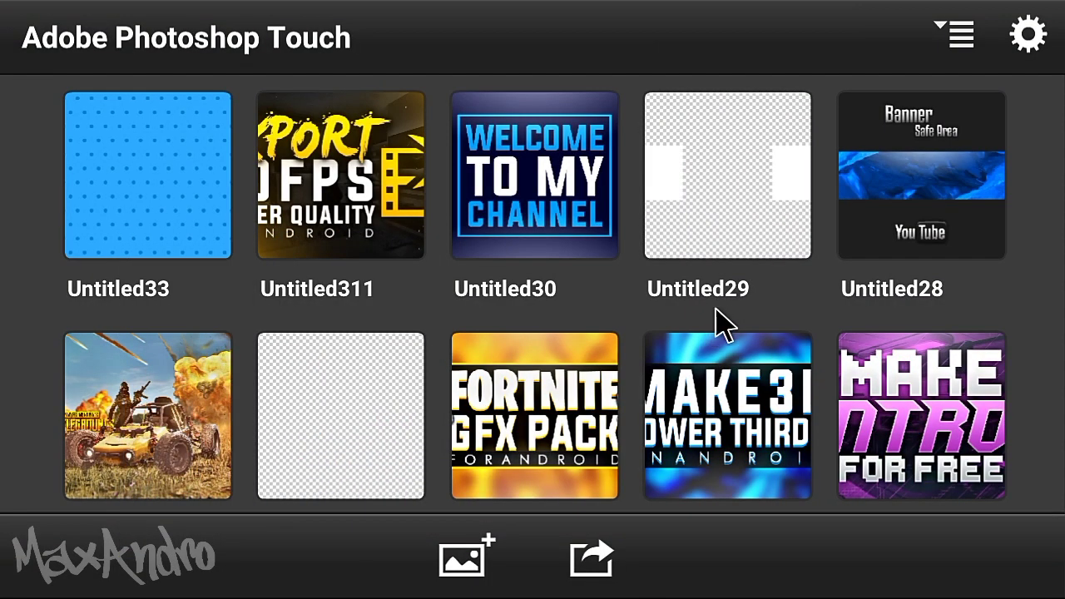
Open the banner image as a new project, add an empty layer, and pick the Gradient tool
{"action": "left_click", "coordinate": [456, 551]}
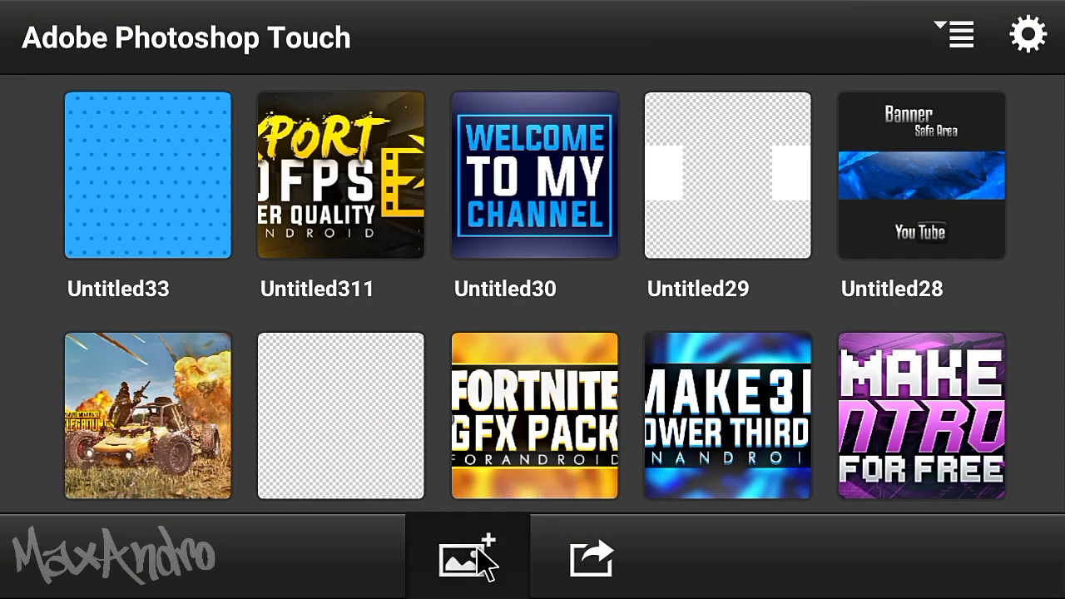
{"action": "left_click", "coordinate": [588, 181]}
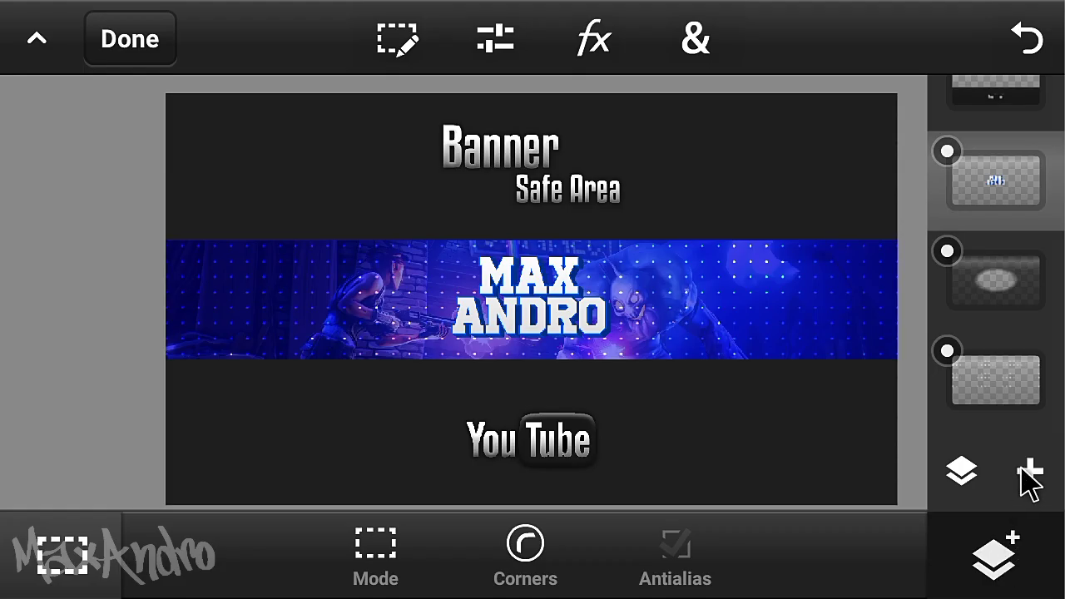
{"action": "left_click", "coordinate": [1029, 474]}
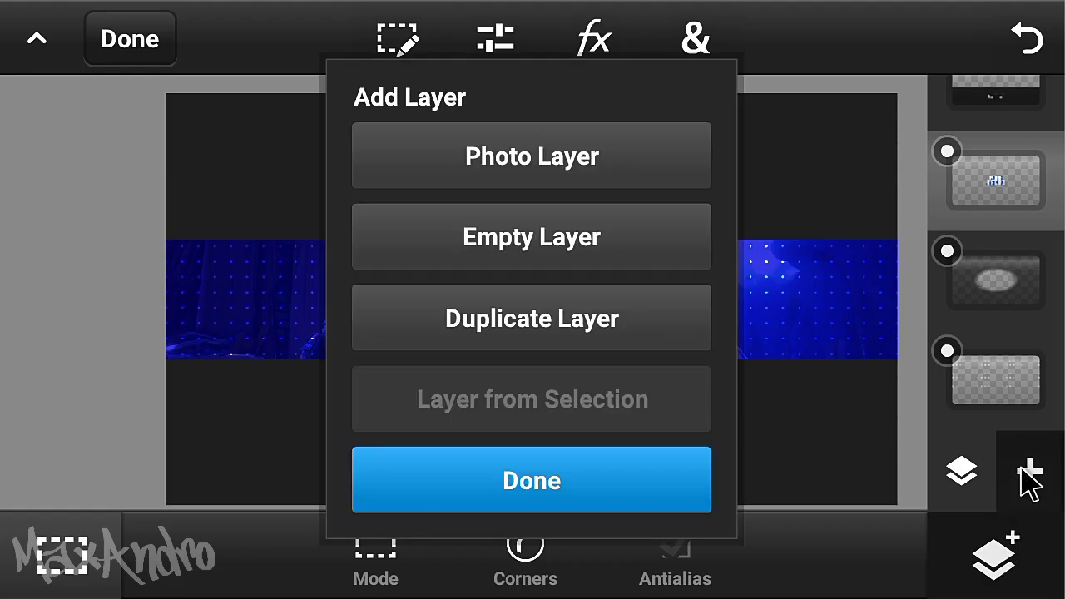
{"action": "left_click", "coordinate": [558, 258]}
{"action": "left_click", "coordinate": [566, 476]}
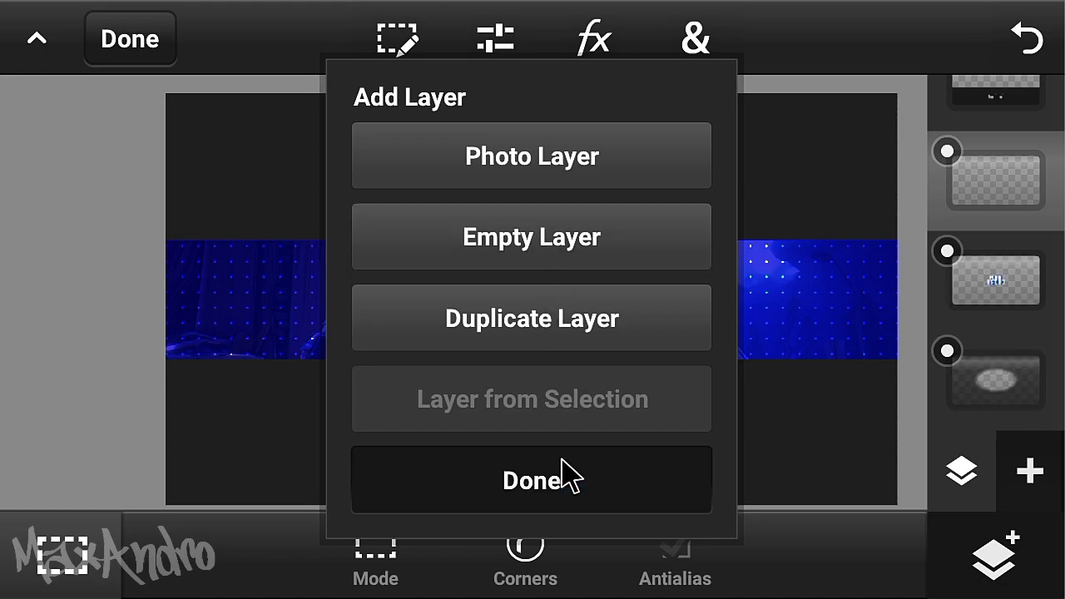
{"action": "left_click", "coordinate": [689, 50]}
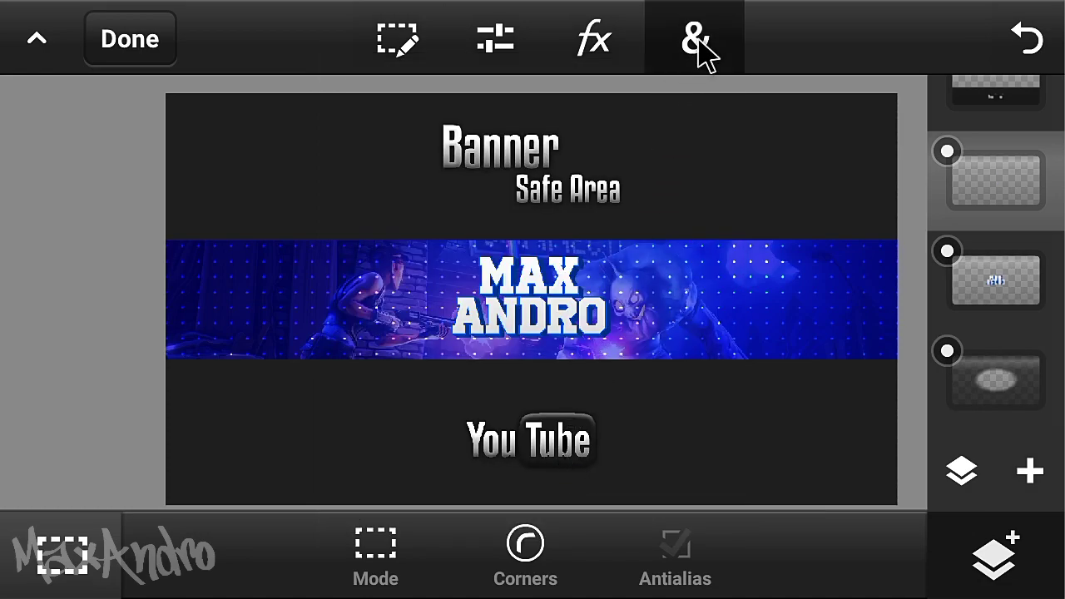
{"action": "left_click", "coordinate": [468, 445]}
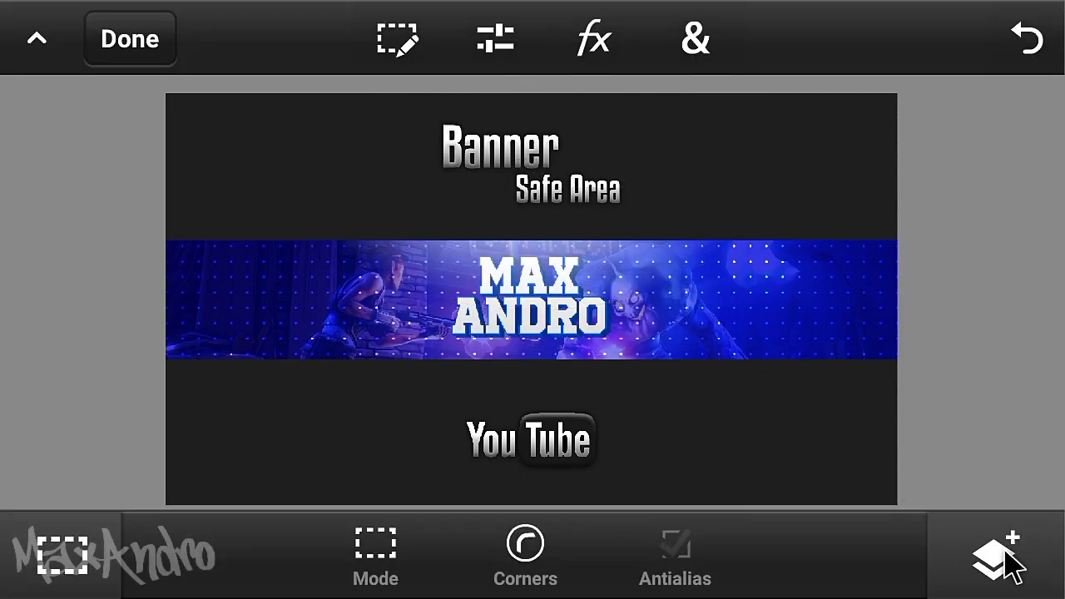
Set the glow layer to Linear Dodge (Add) blending at 54% opacity
{"action": "left_click", "coordinate": [1010, 564]}
{"action": "left_click", "coordinate": [963, 479]}
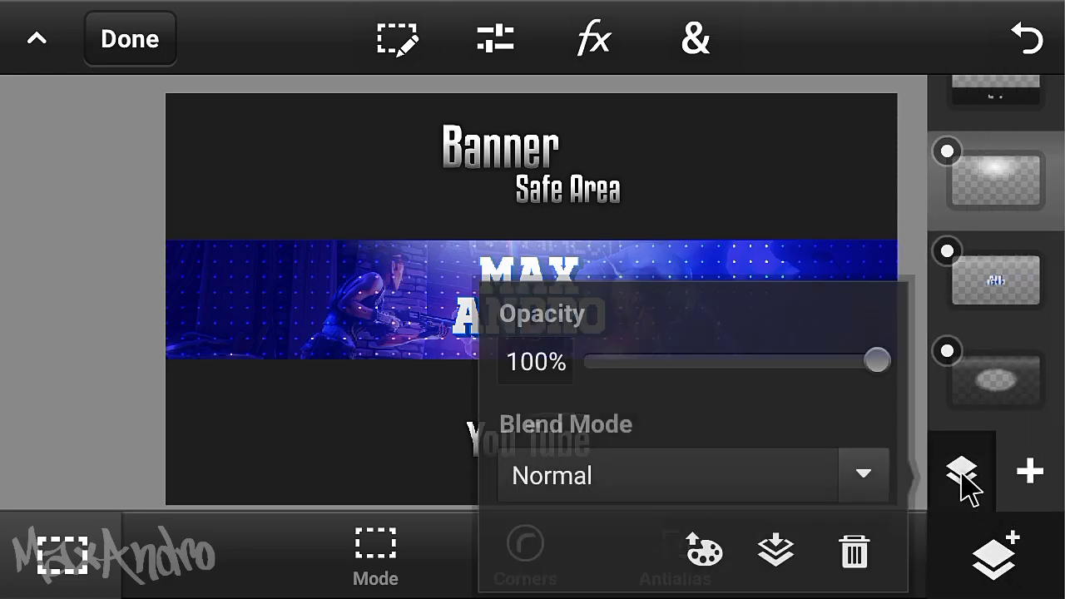
{"action": "left_click", "coordinate": [826, 487]}
{"action": "left_click", "coordinate": [685, 442]}
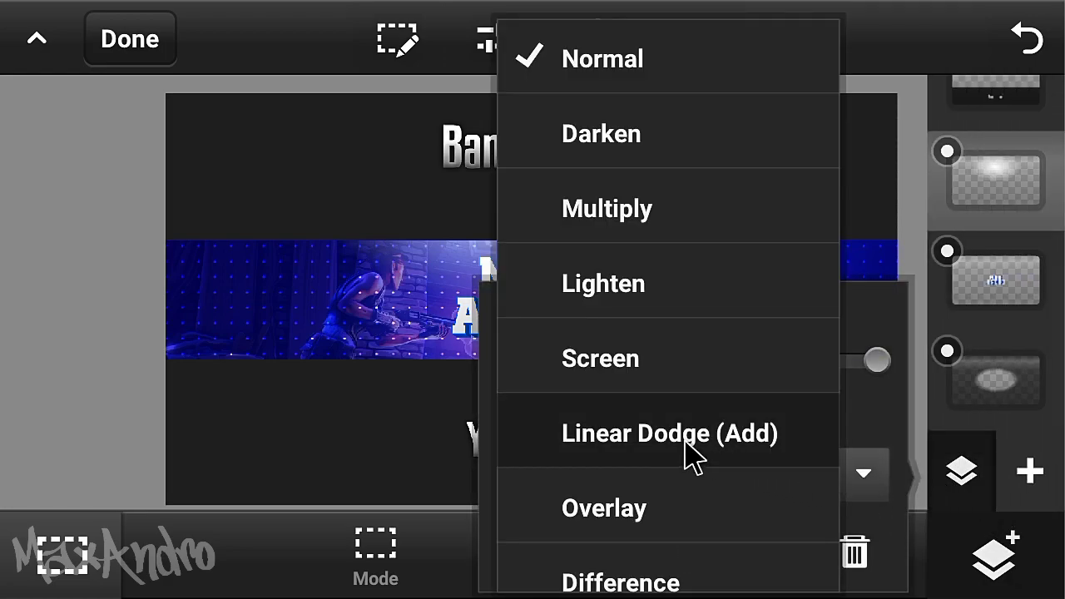
{"action": "left_click_drag", "start_coordinate": [782, 377], "coordinate": [743, 379]}
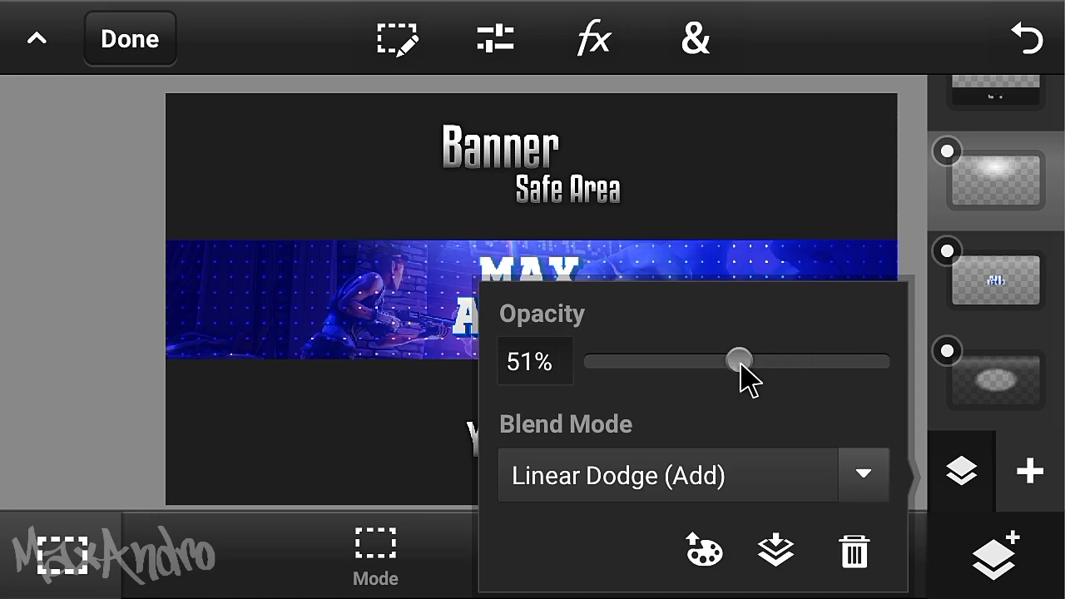
{"action": "left_click", "coordinate": [959, 478]}
{"action": "left_click_drag", "start_coordinate": [1019, 284], "coordinate": [985, 379]}
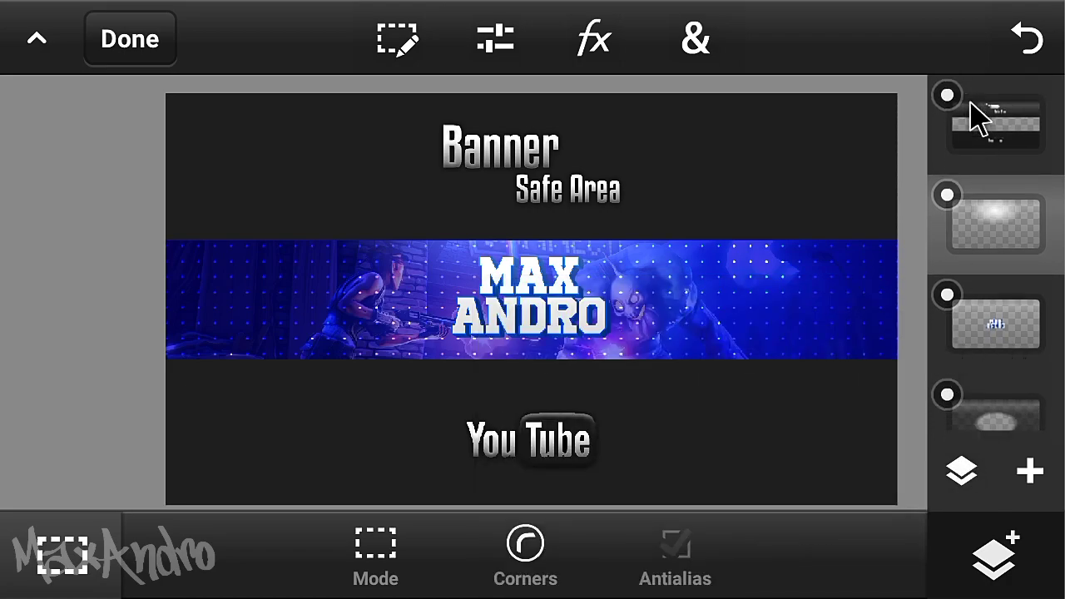
Hide the template layer, merge all visible banner layers, then show the template again
{"action": "left_click", "coordinate": [1036, 154]}
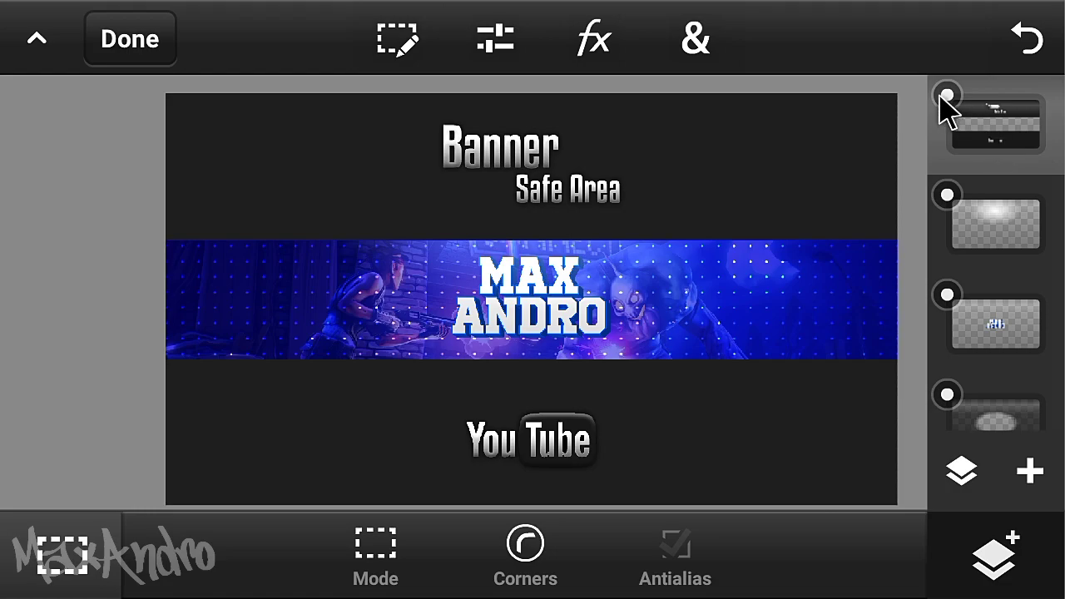
{"action": "left_click", "coordinate": [946, 96]}
{"action": "left_click", "coordinate": [988, 237]}
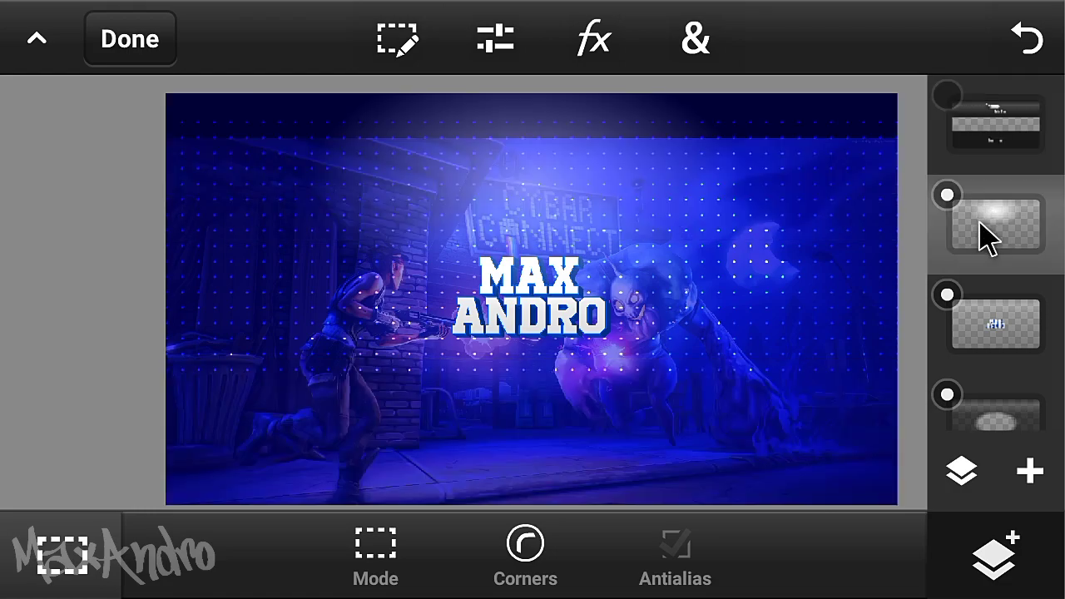
{"action": "left_click", "coordinate": [948, 501]}
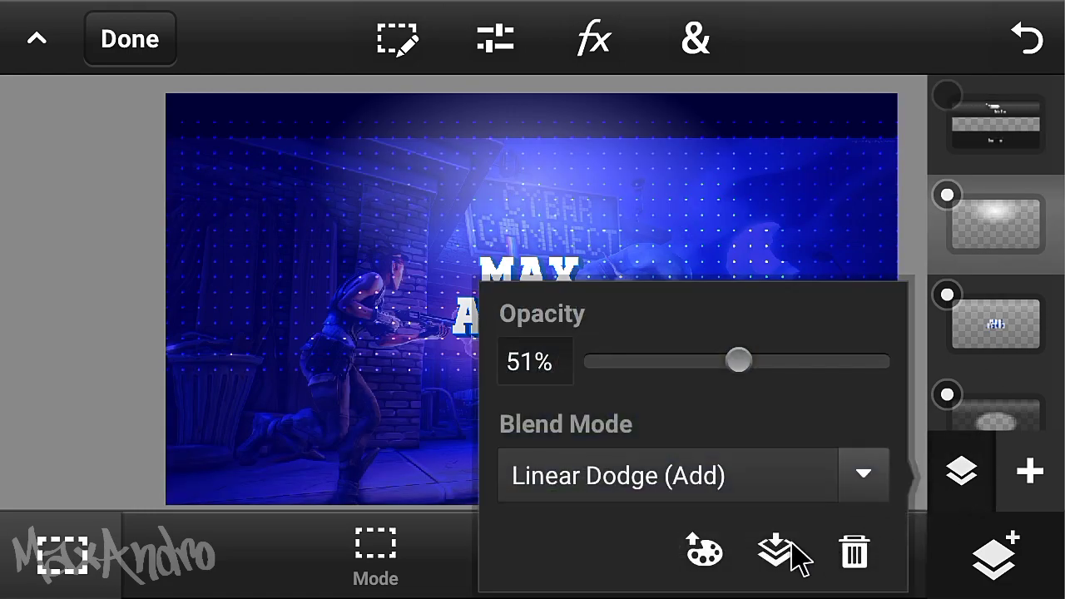
{"action": "left_click", "coordinate": [776, 551]}
{"action": "left_click", "coordinate": [553, 284]}
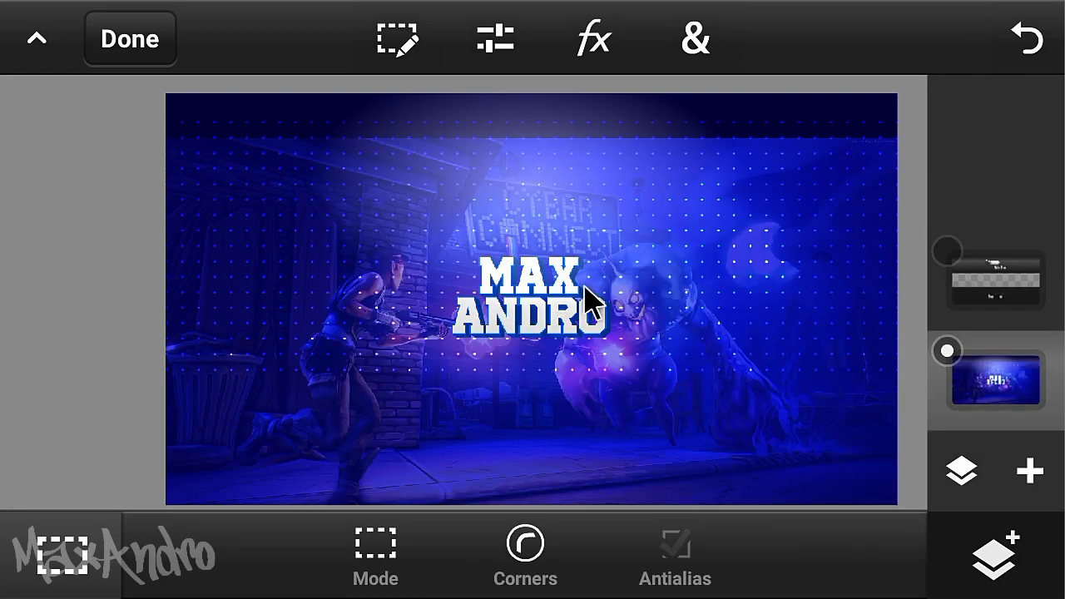
{"action": "left_click", "coordinate": [947, 253]}
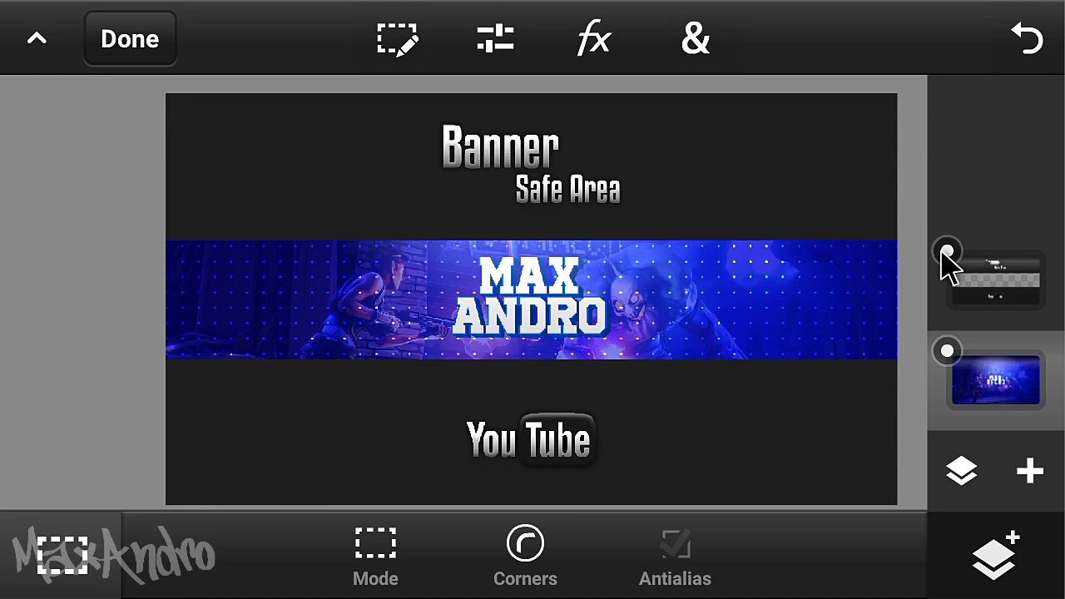
Select the template layer's pixels
{"action": "left_click", "coordinate": [1007, 299]}
{"action": "left_click", "coordinate": [401, 45]}
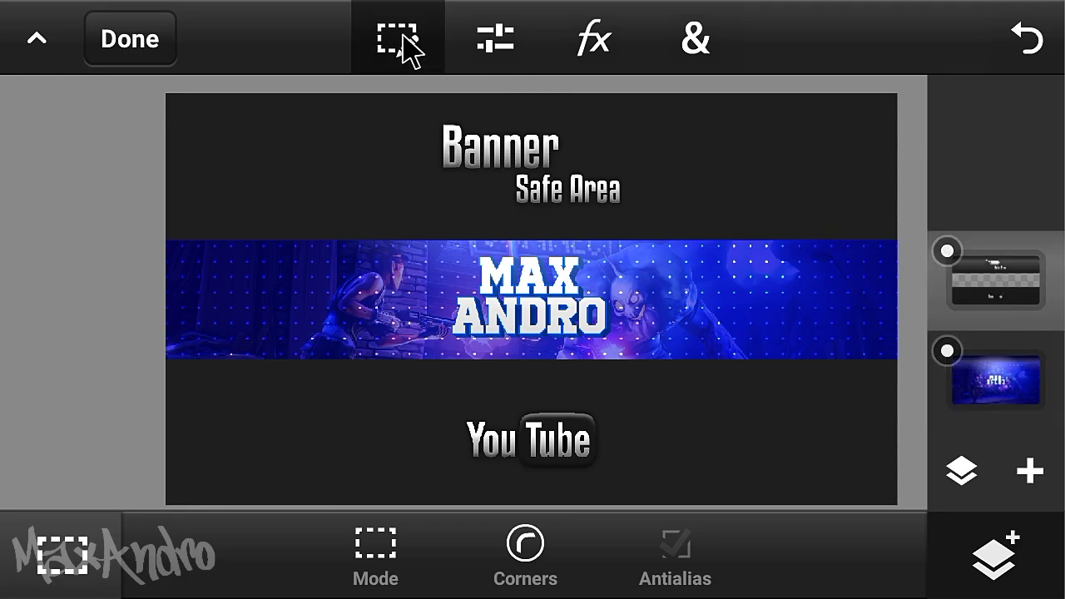
{"action": "left_click", "coordinate": [264, 454]}
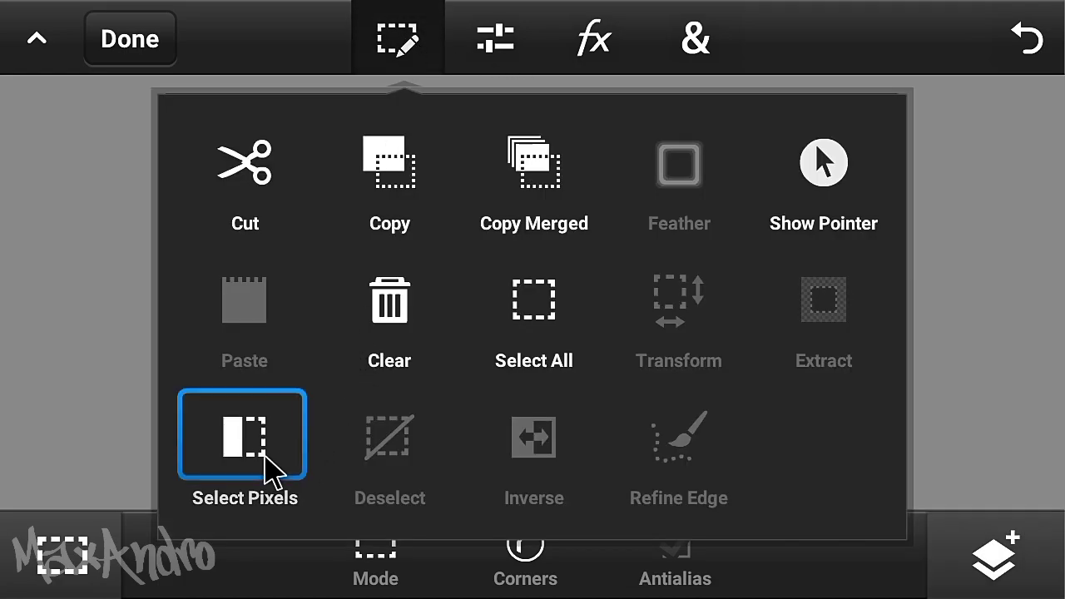
Clear the selected area from the merged banner layer and deselect
{"action": "left_click", "coordinate": [994, 554]}
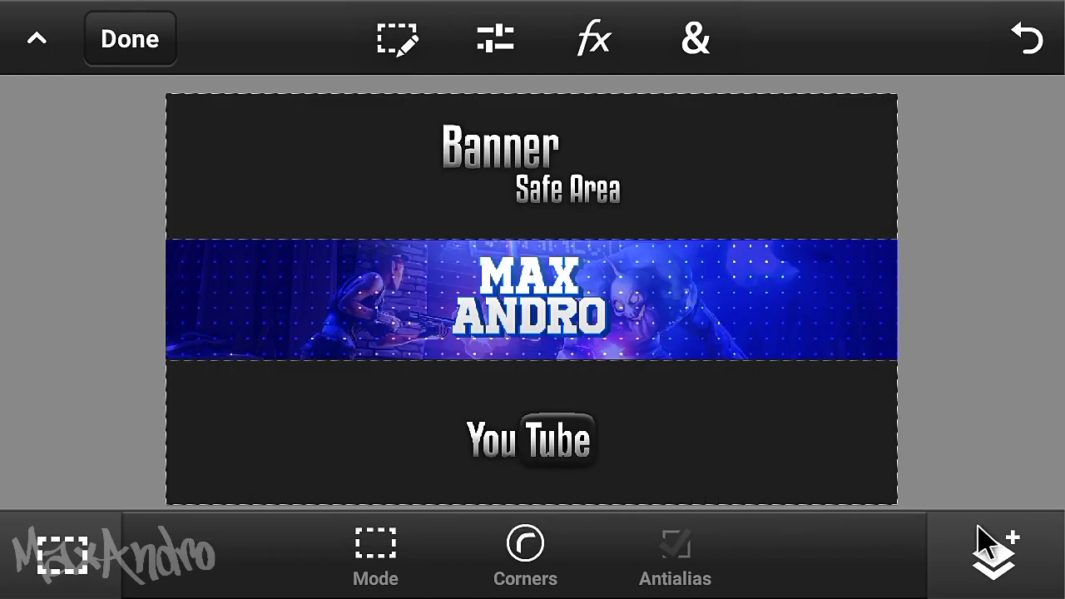
{"action": "left_click", "coordinate": [992, 405]}
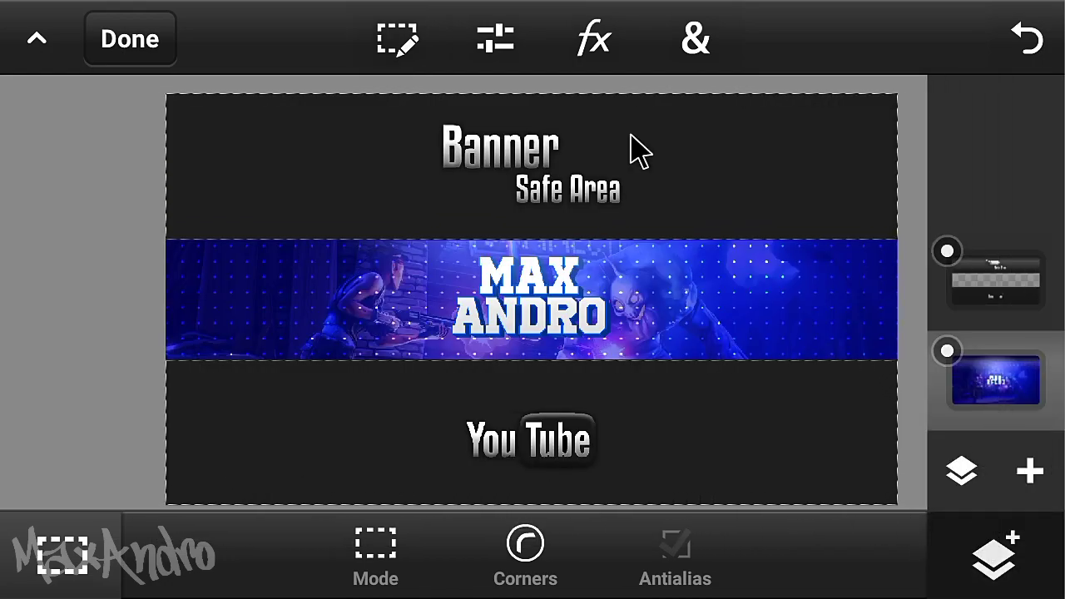
{"action": "left_click", "coordinate": [395, 39]}
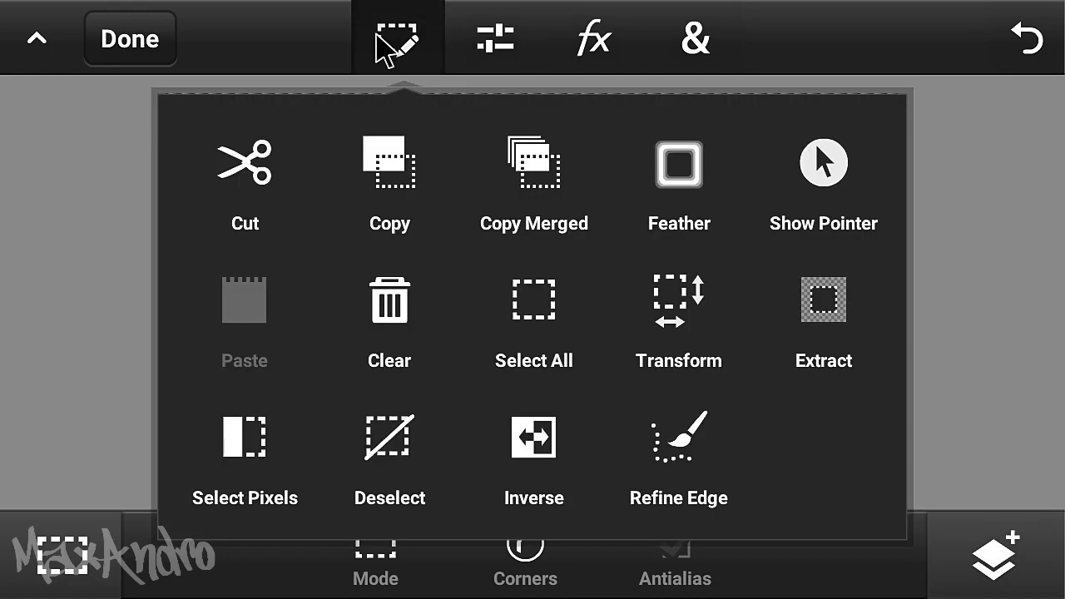
{"action": "left_click", "coordinate": [394, 326]}
{"action": "left_click", "coordinate": [406, 54]}
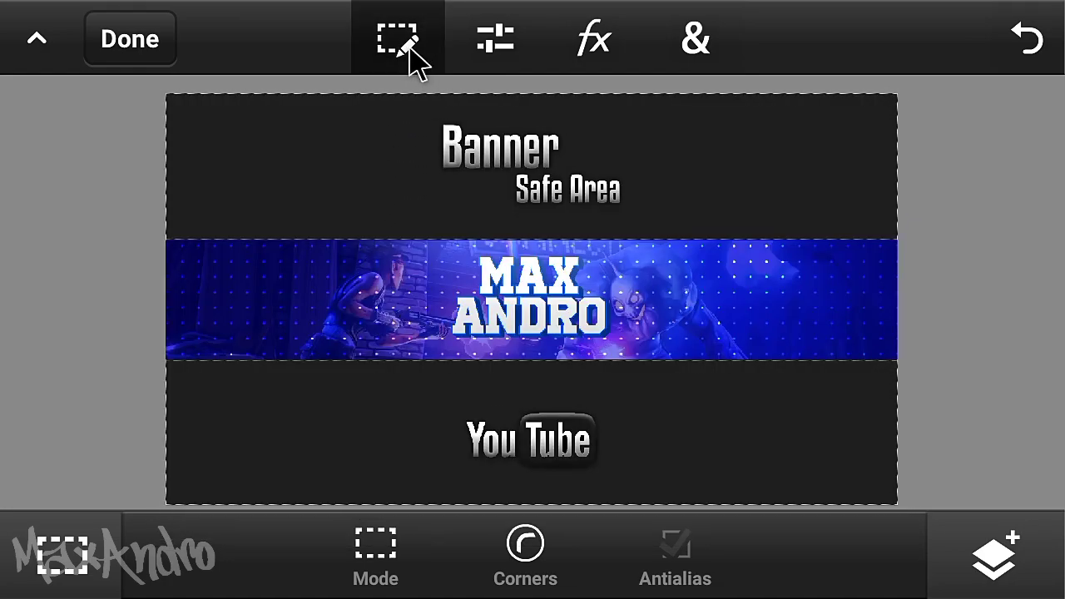
{"action": "left_click", "coordinate": [396, 436]}
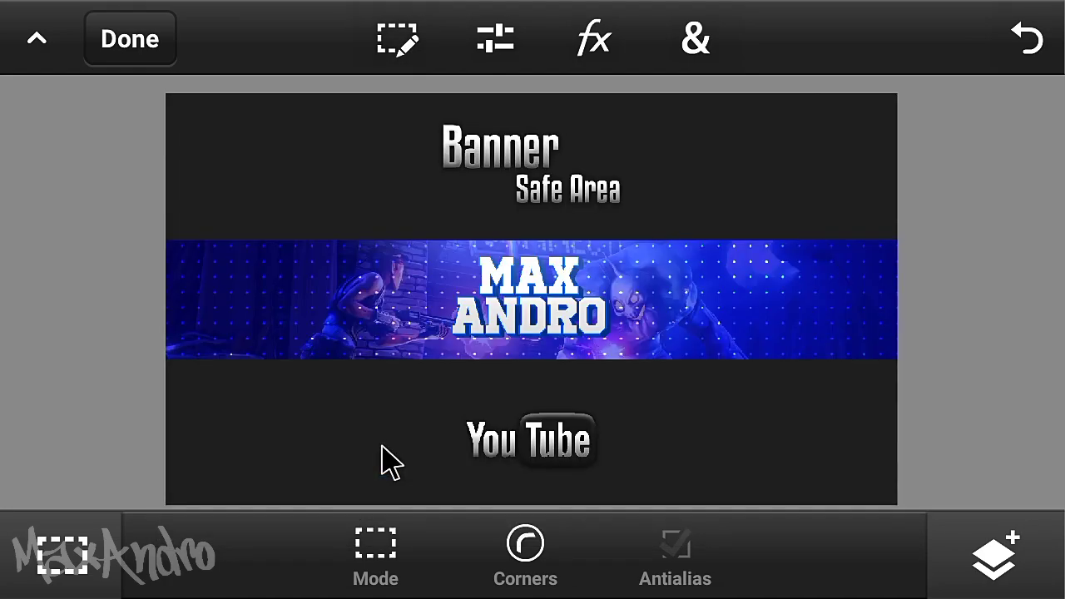
{"action": "left_click", "coordinate": [994, 553]}
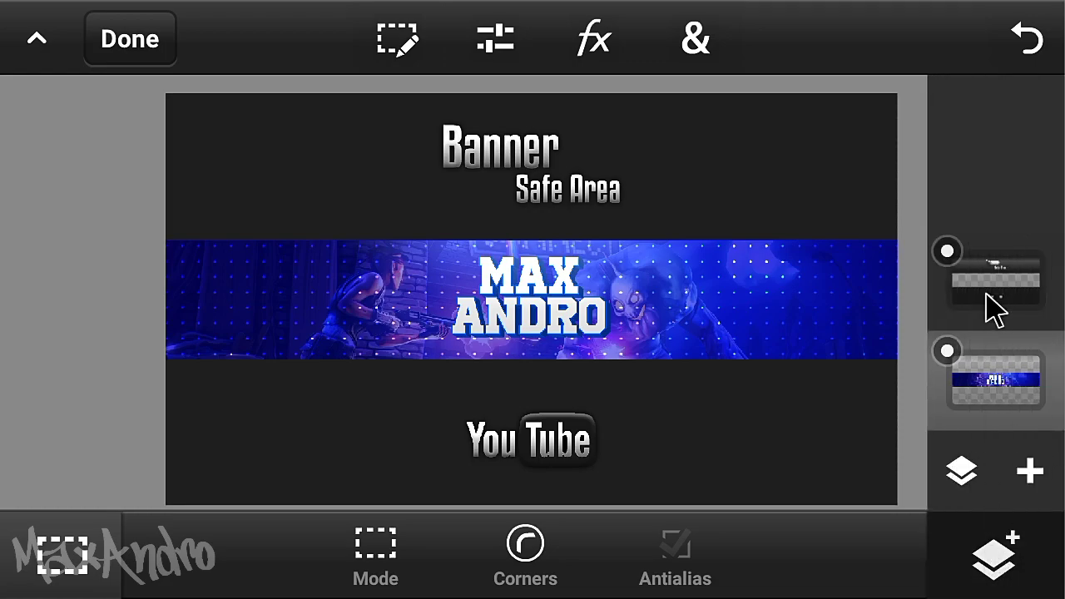
Delete the template overlay layer, then finish and save the banner project
{"action": "left_click", "coordinate": [987, 293]}
{"action": "left_click", "coordinate": [980, 463]}
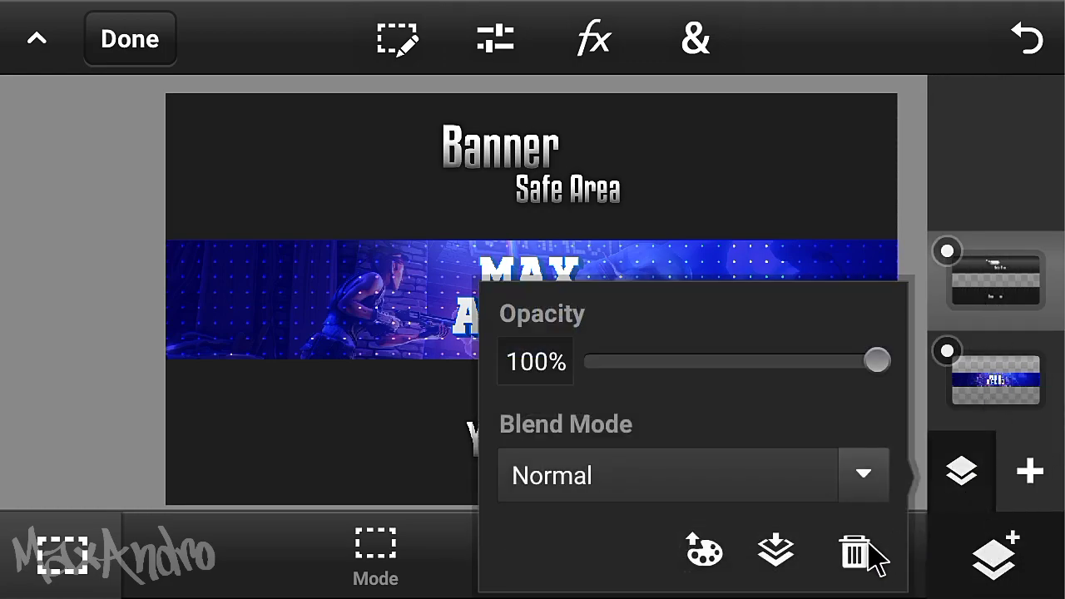
{"action": "left_click", "coordinate": [875, 555]}
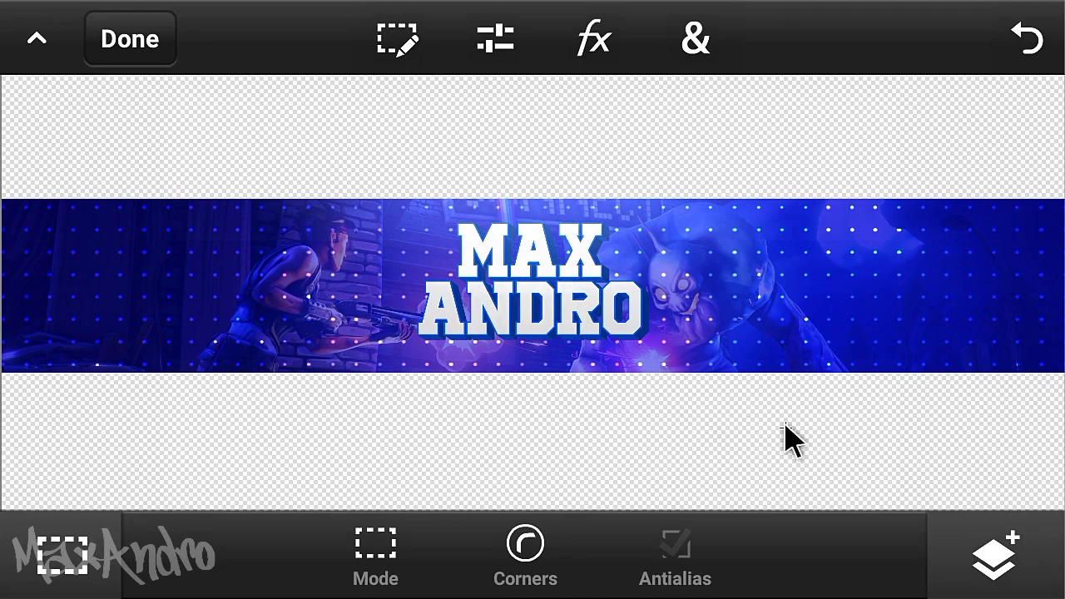
{"action": "left_click", "coordinate": [125, 50]}
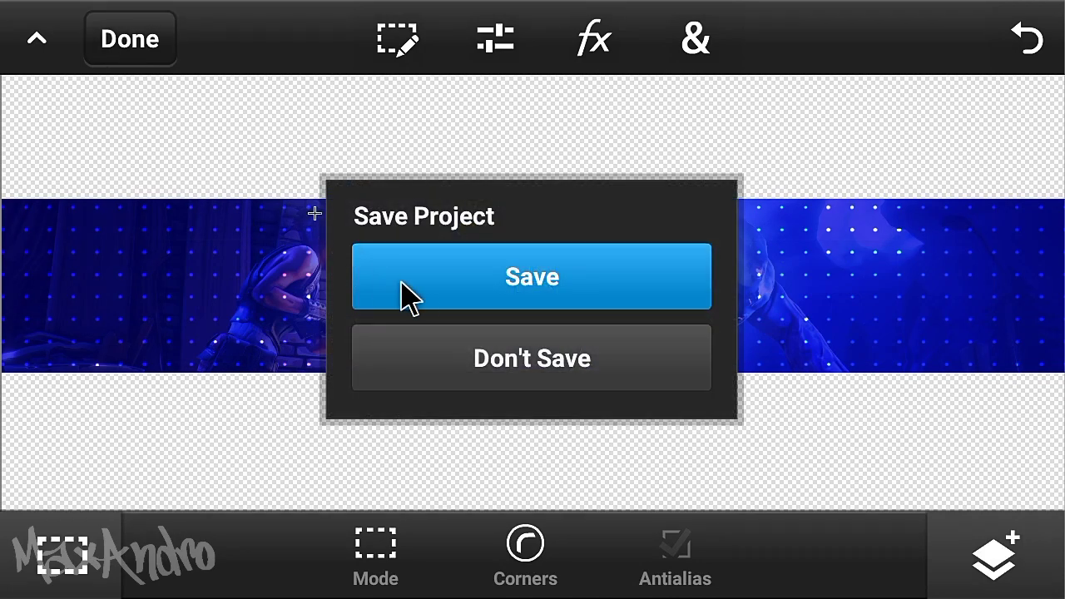
{"action": "left_click", "coordinate": [456, 303]}
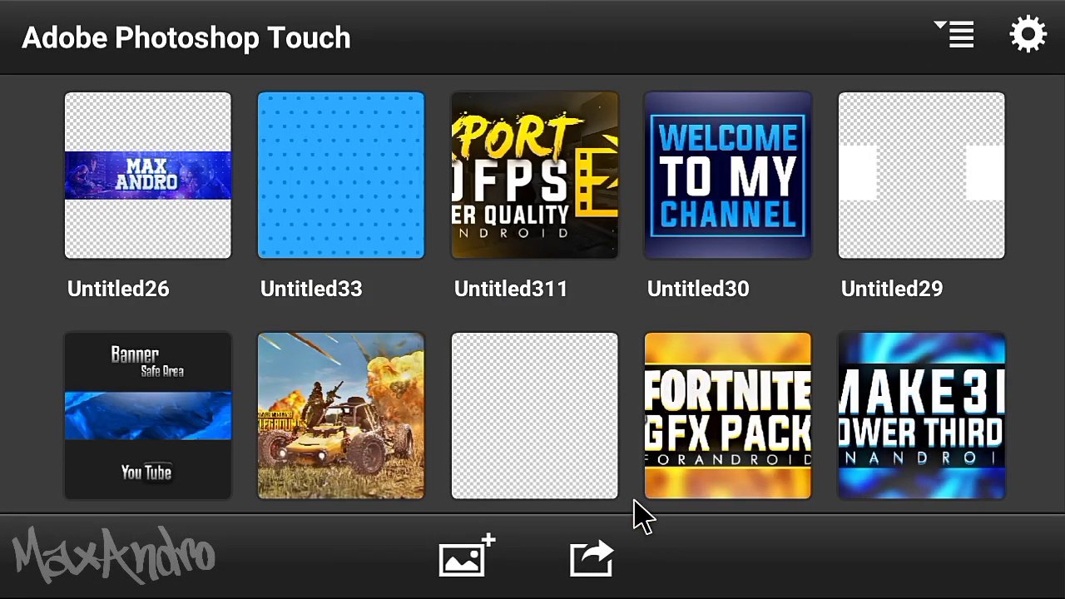
Export the Untitled26 banner project to the device gallery as a PNG image
{"action": "left_click", "coordinate": [592, 561]}
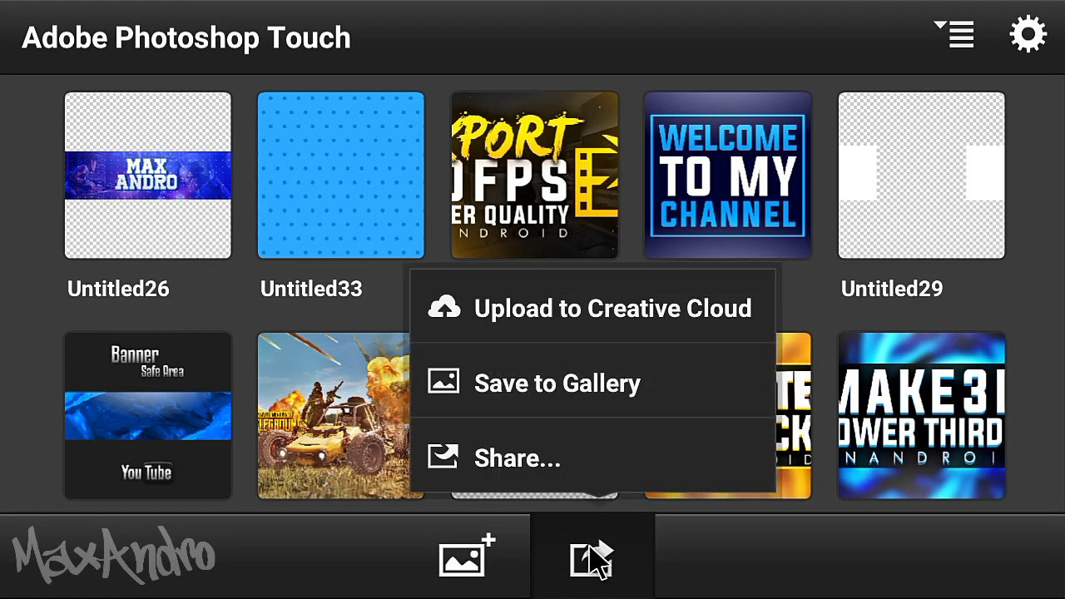
{"action": "left_click", "coordinate": [587, 391]}
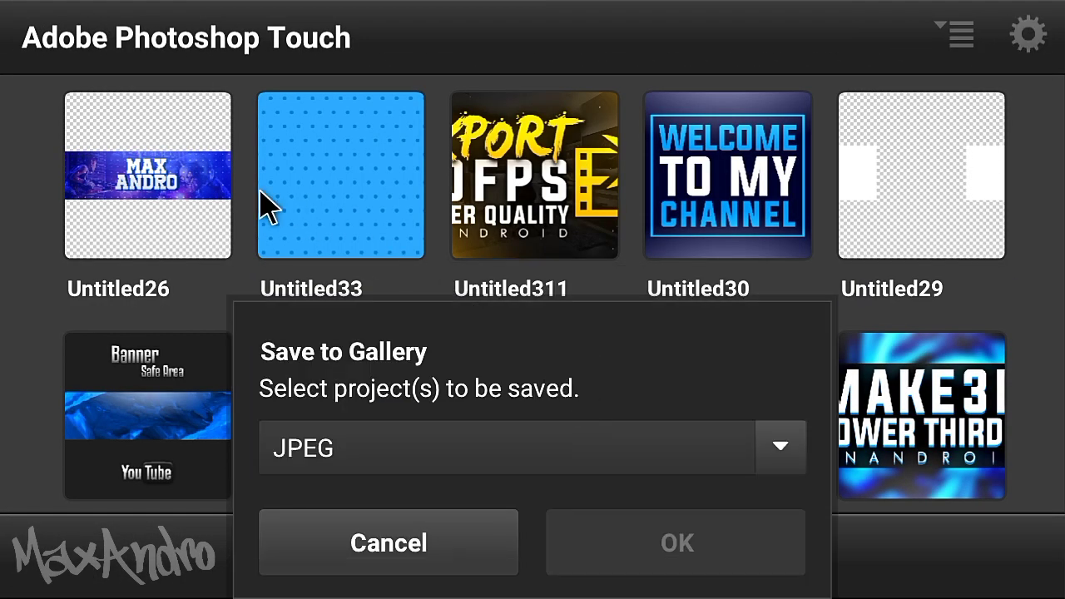
{"action": "left_click", "coordinate": [171, 192]}
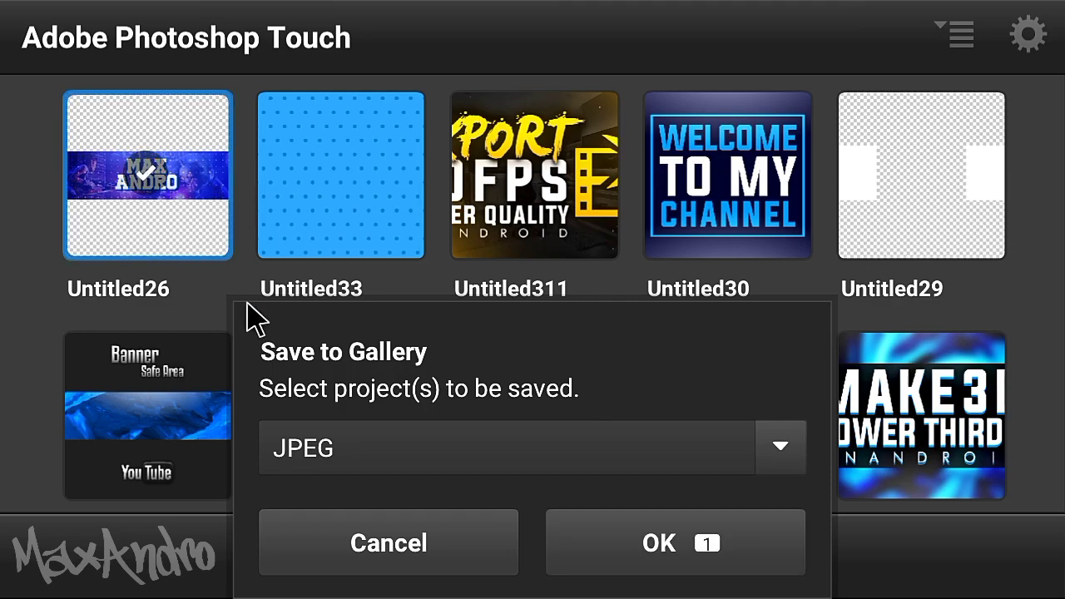
{"action": "left_click", "coordinate": [358, 449]}
{"action": "left_click", "coordinate": [400, 537]}
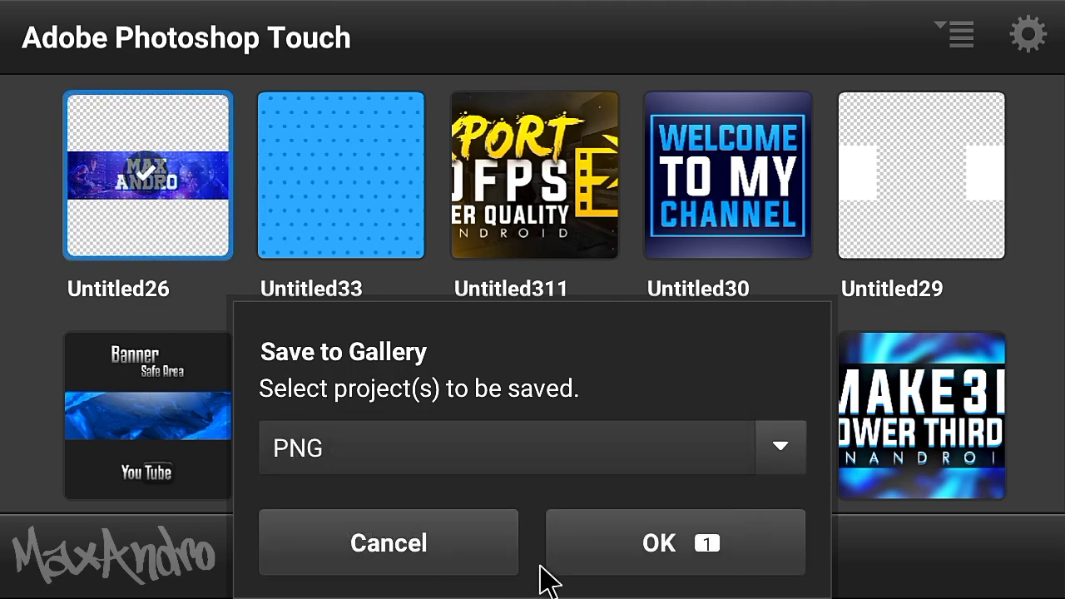
{"action": "left_click", "coordinate": [662, 568]}
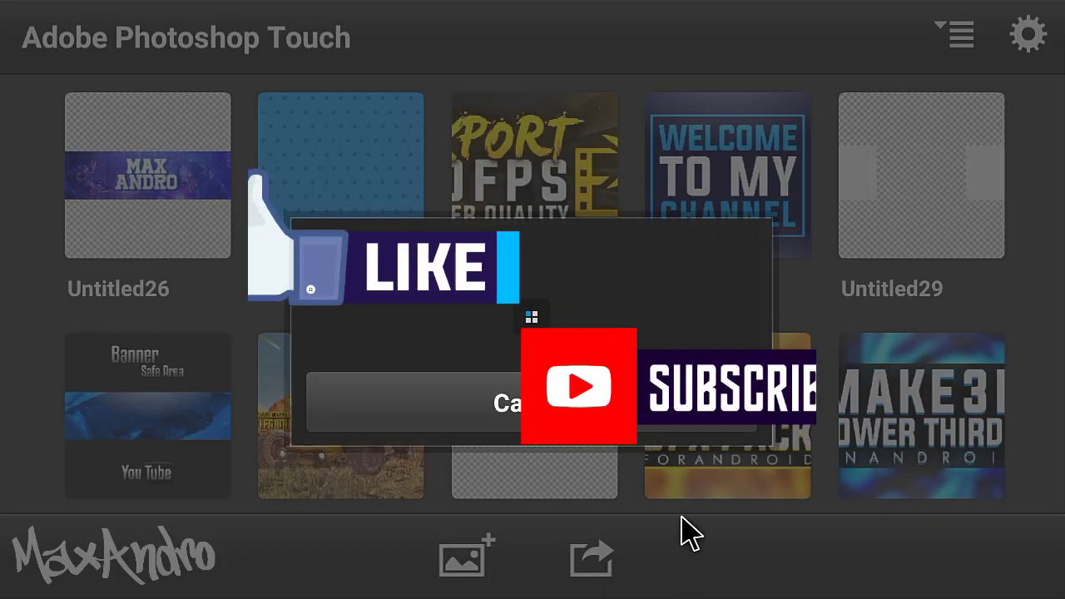